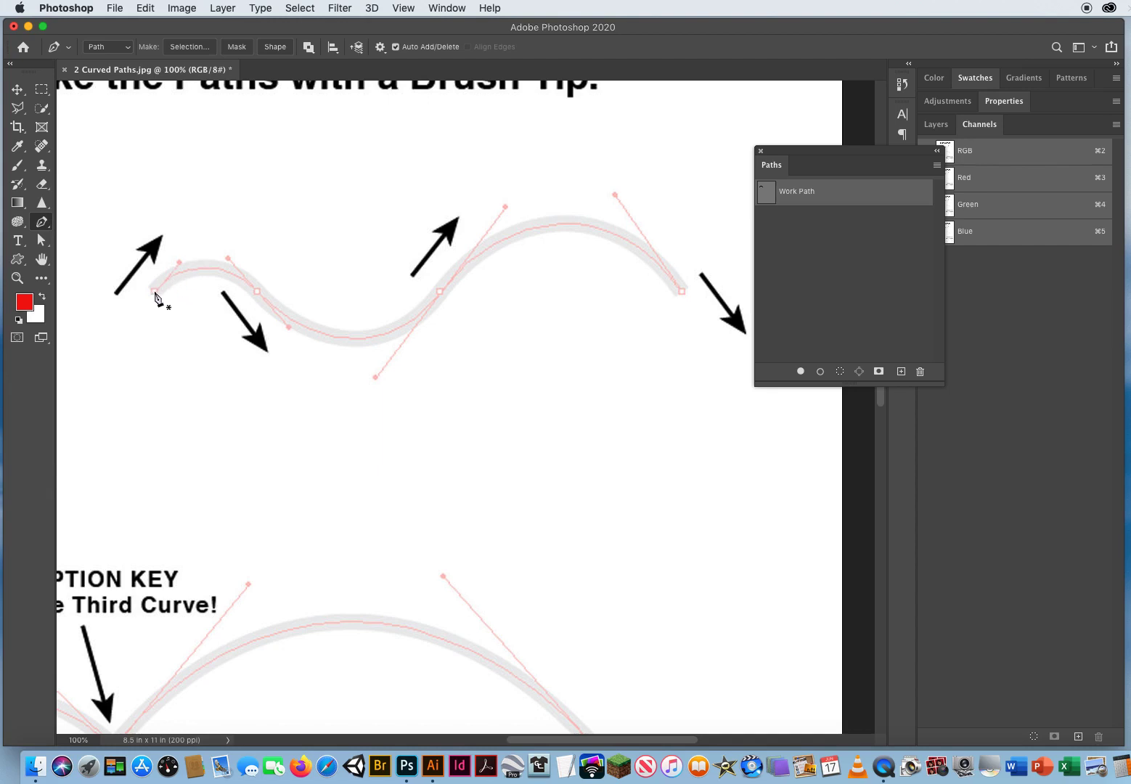
- Trace the upper wavy template with the Pen tool as one open path of three alternating smooth curves, then end the path
drag(155, 293, 174, 271)
drag(258, 292, 289, 334)
click(440, 292)
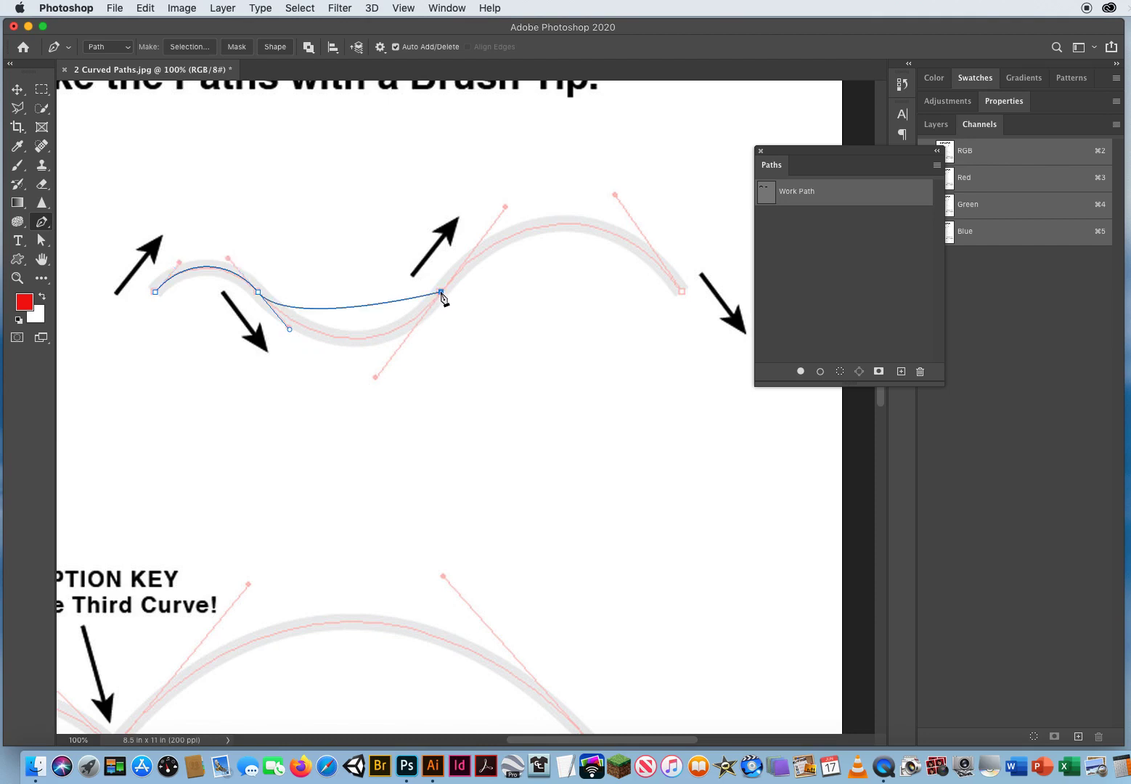
drag(440, 292, 506, 207)
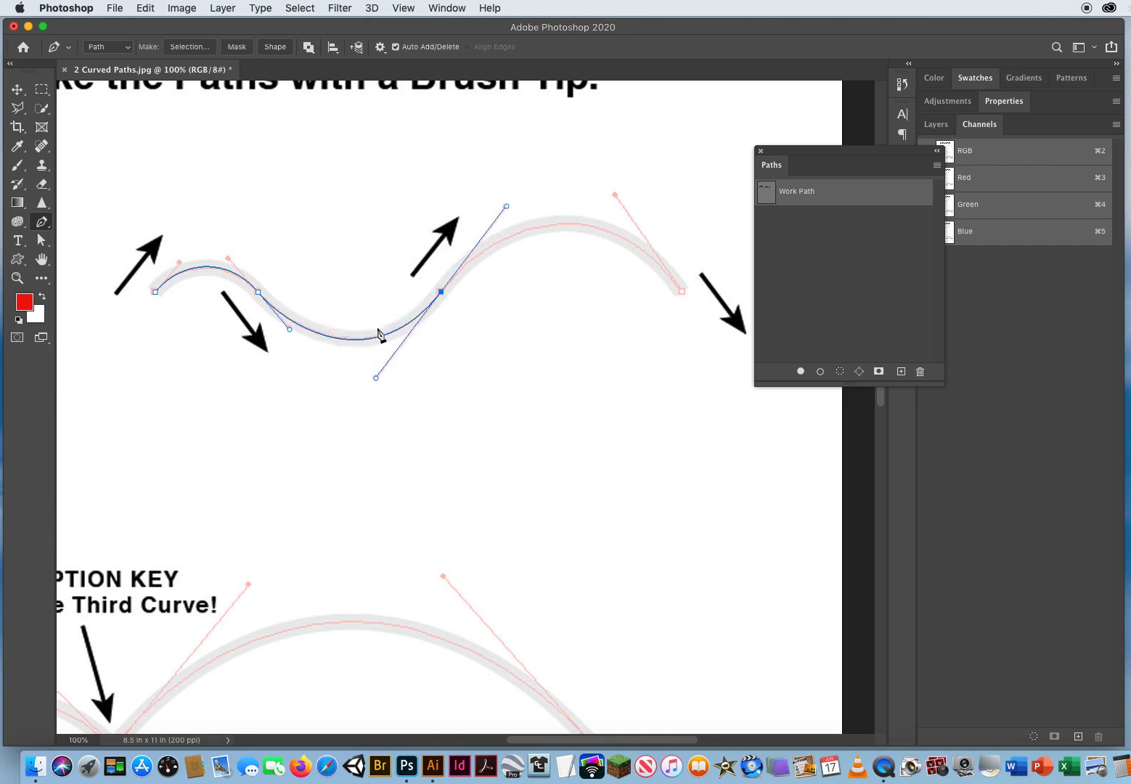
scroll(406, 358, right, 5)
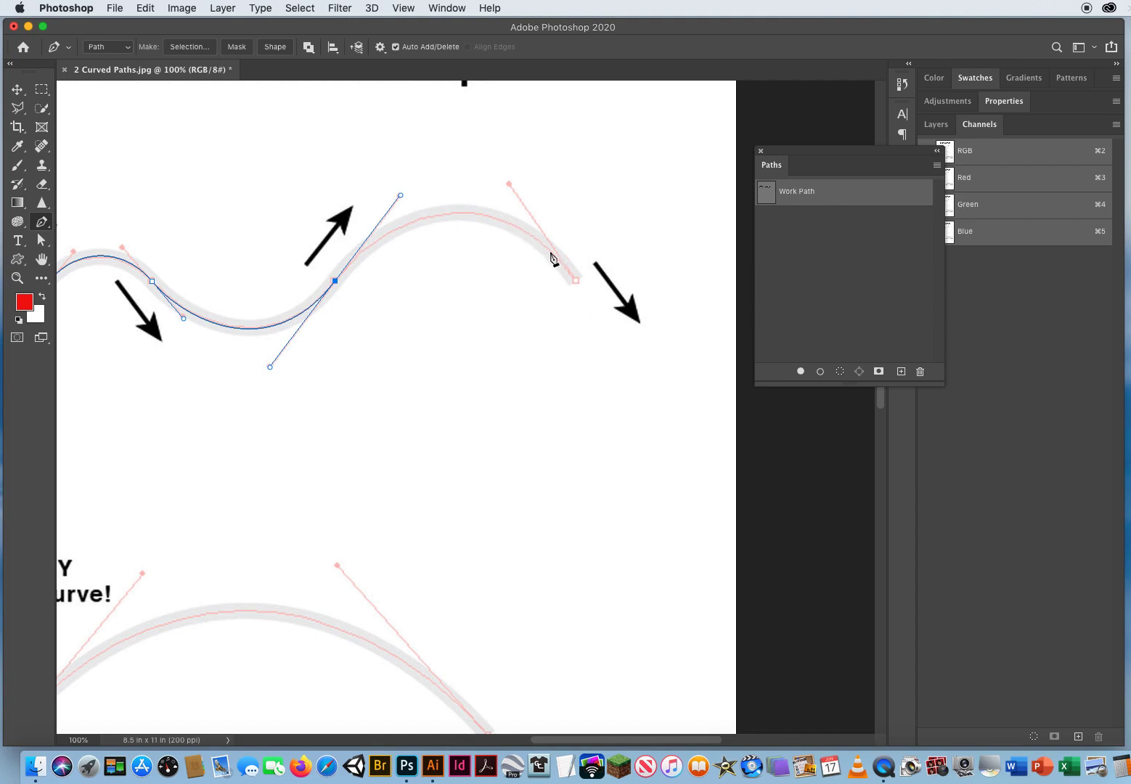
click(576, 281)
drag(578, 286, 647, 383)
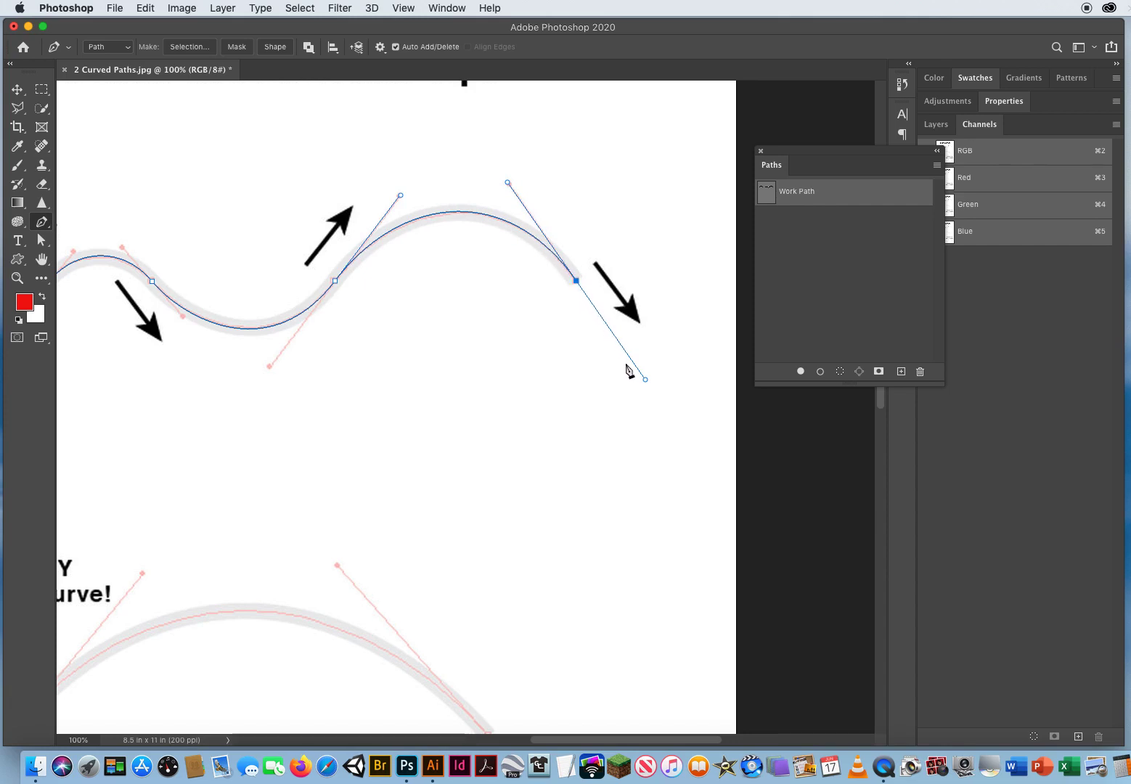
mouse_move(262, 420)
mouse_down()
mouse_move(468, 434)
mouse_move(391, 447)
mouse_move(399, 434)
mouse_up()
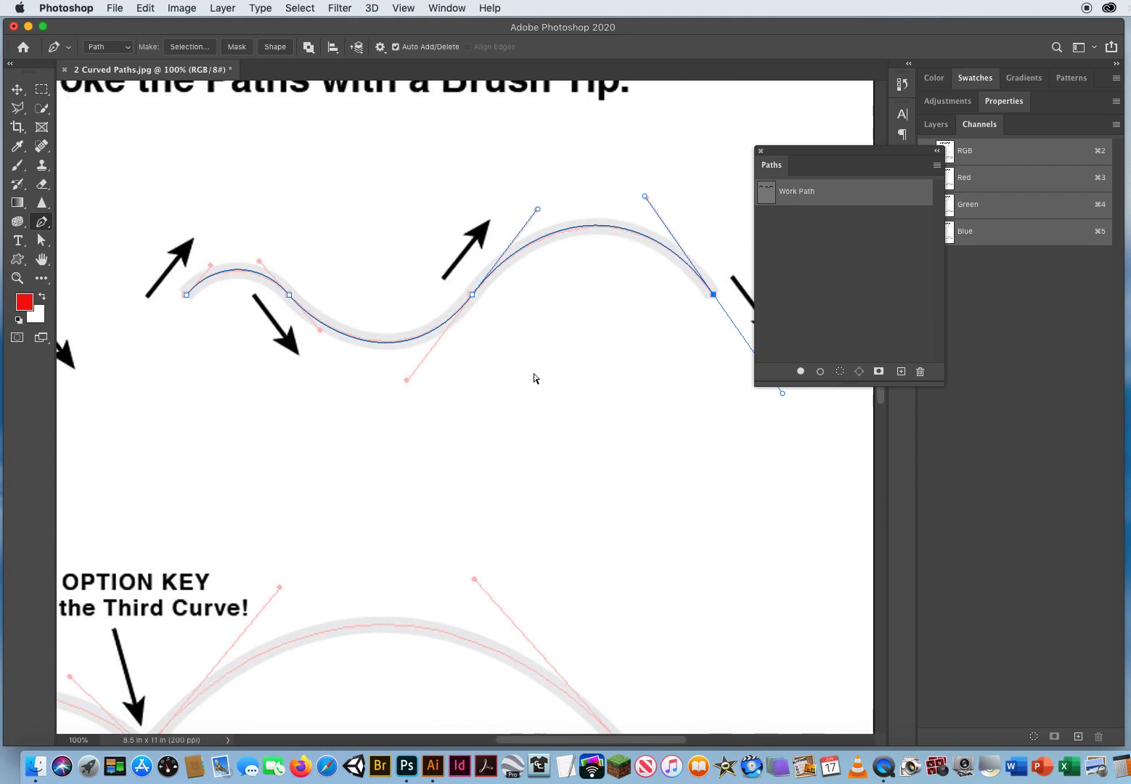
super+click(534, 378)
- Start a new Pen path on the middle scalloped template, tracing its small first arch from the left end to the first corner
drag(278, 484, 499, 217)
click(18, 278)
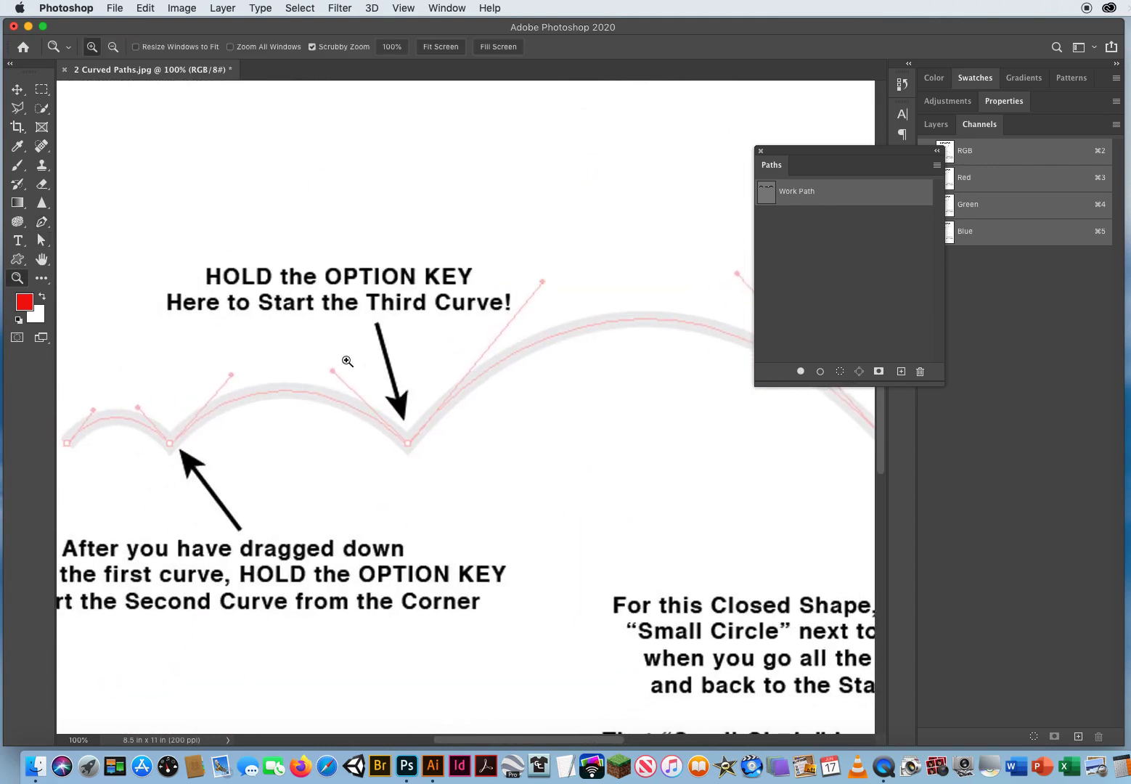
drag(346, 360, 169, 429)
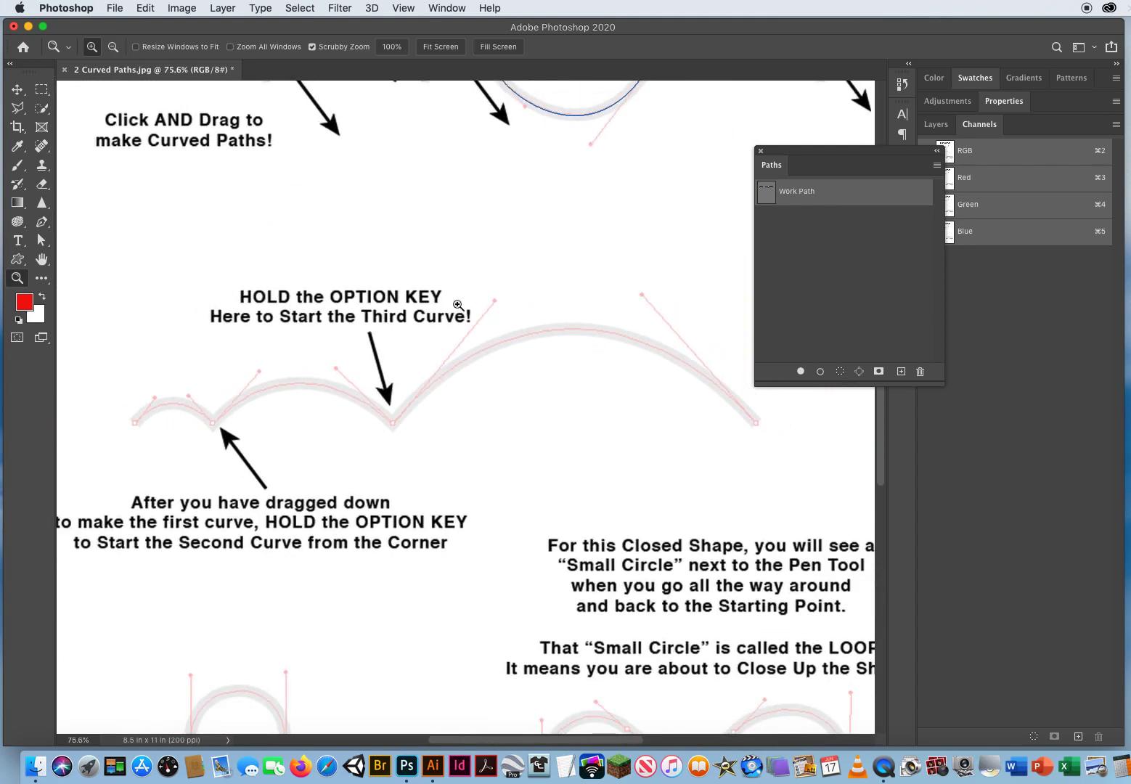
click(41, 222)
drag(308, 416, 298, 353)
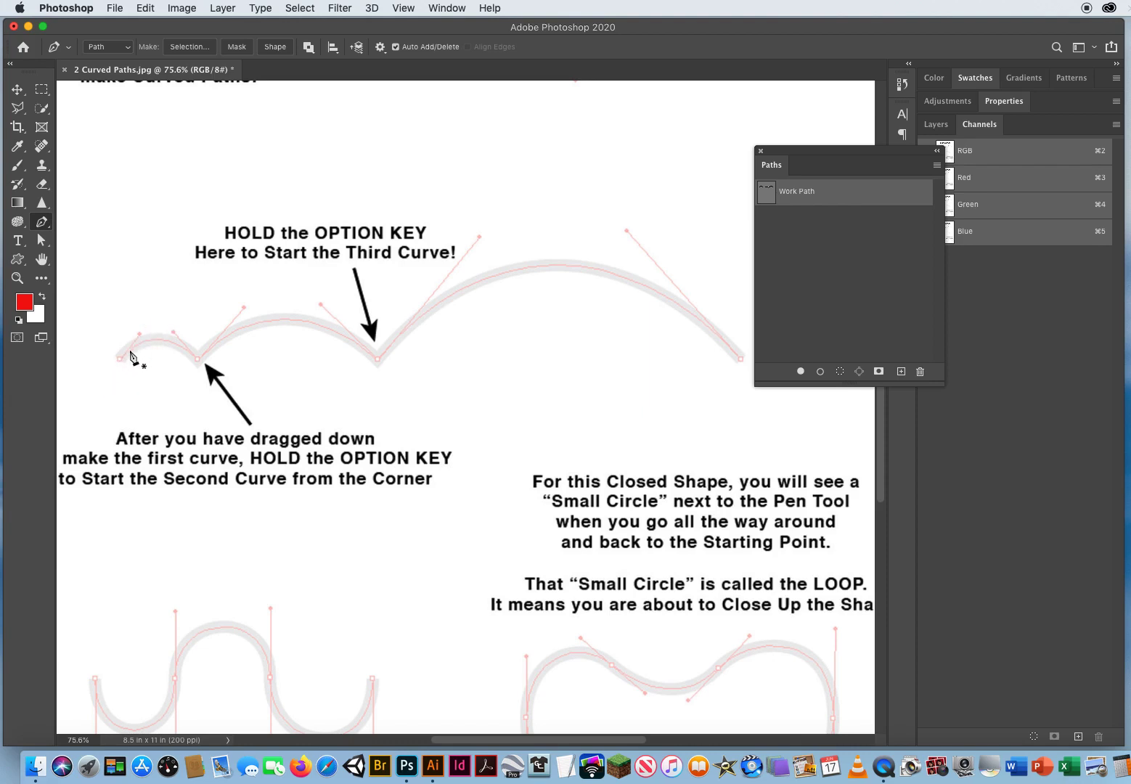
drag(120, 361, 138, 339)
click(197, 359)
drag(201, 366, 222, 390)
drag(198, 360, 231, 305)
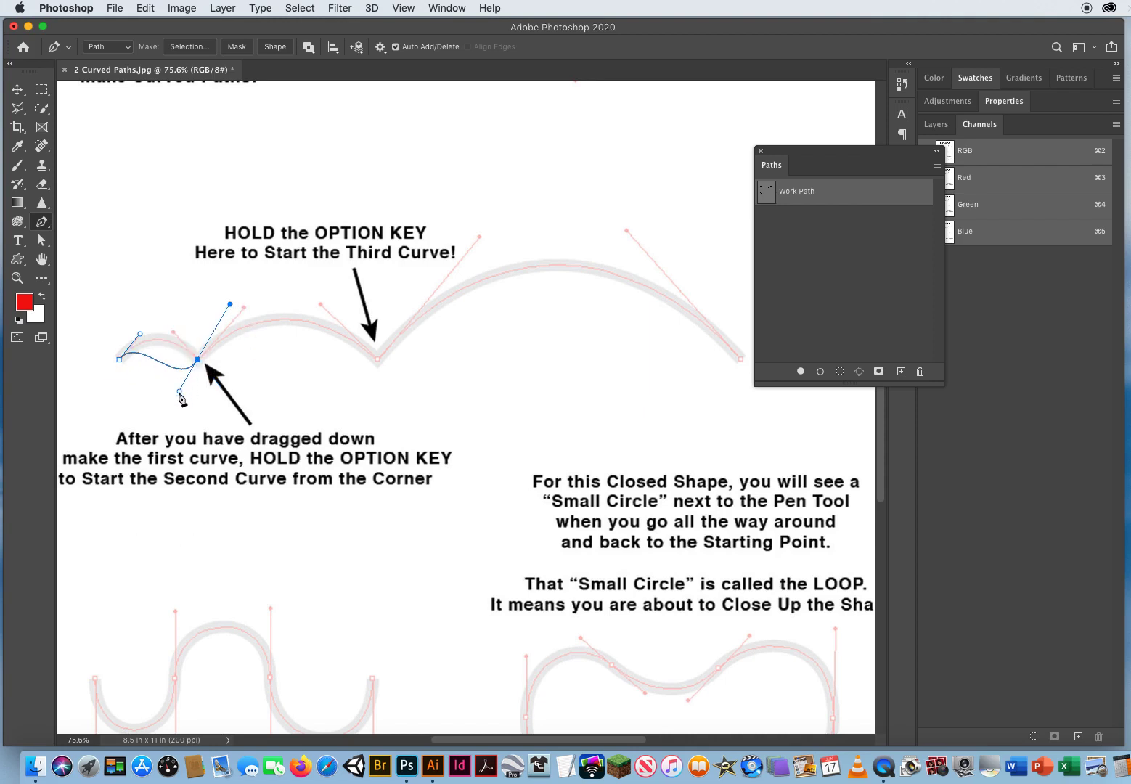
click(145, 8)
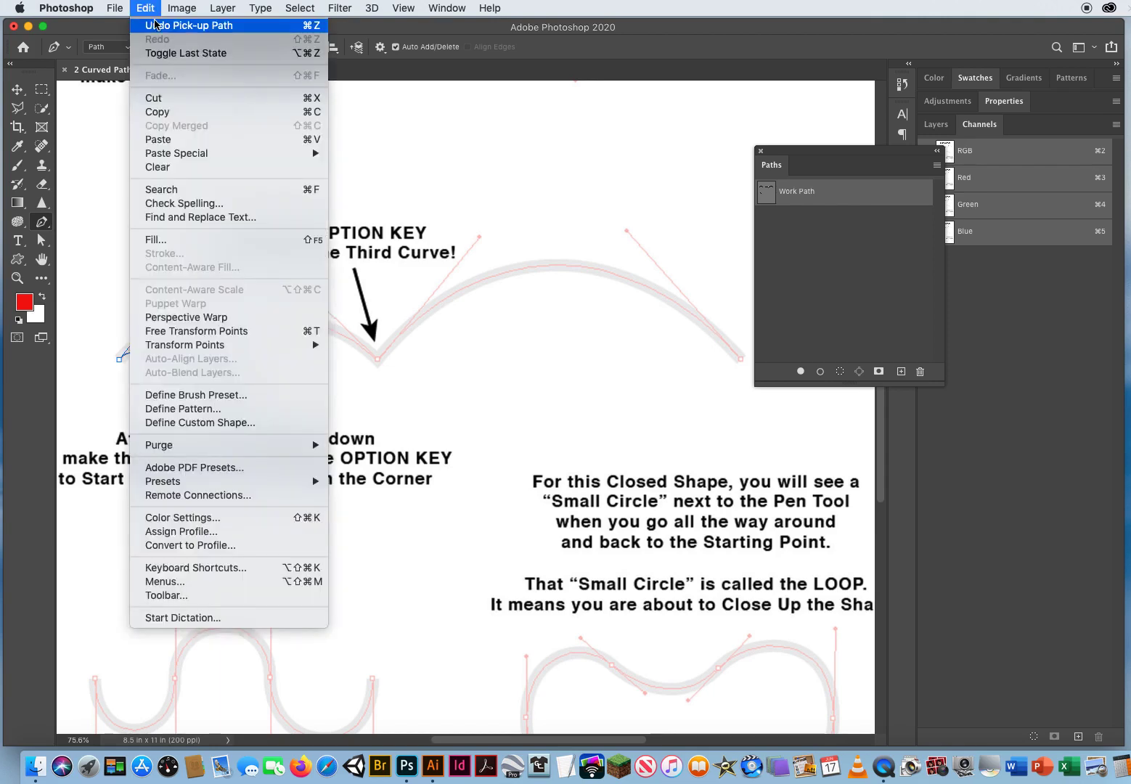
click(156, 33)
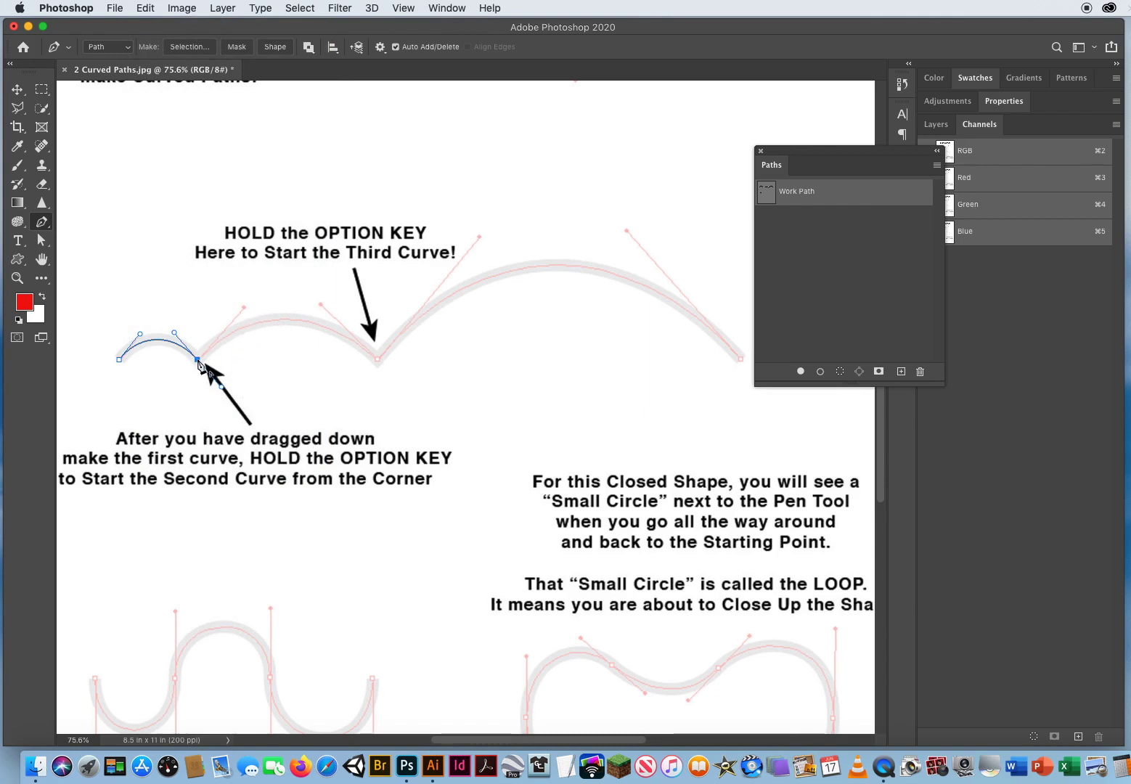
- Convert the first corner's outgoing handle to point upward and trace the second arch to the next corner
drag(199, 361, 228, 330)
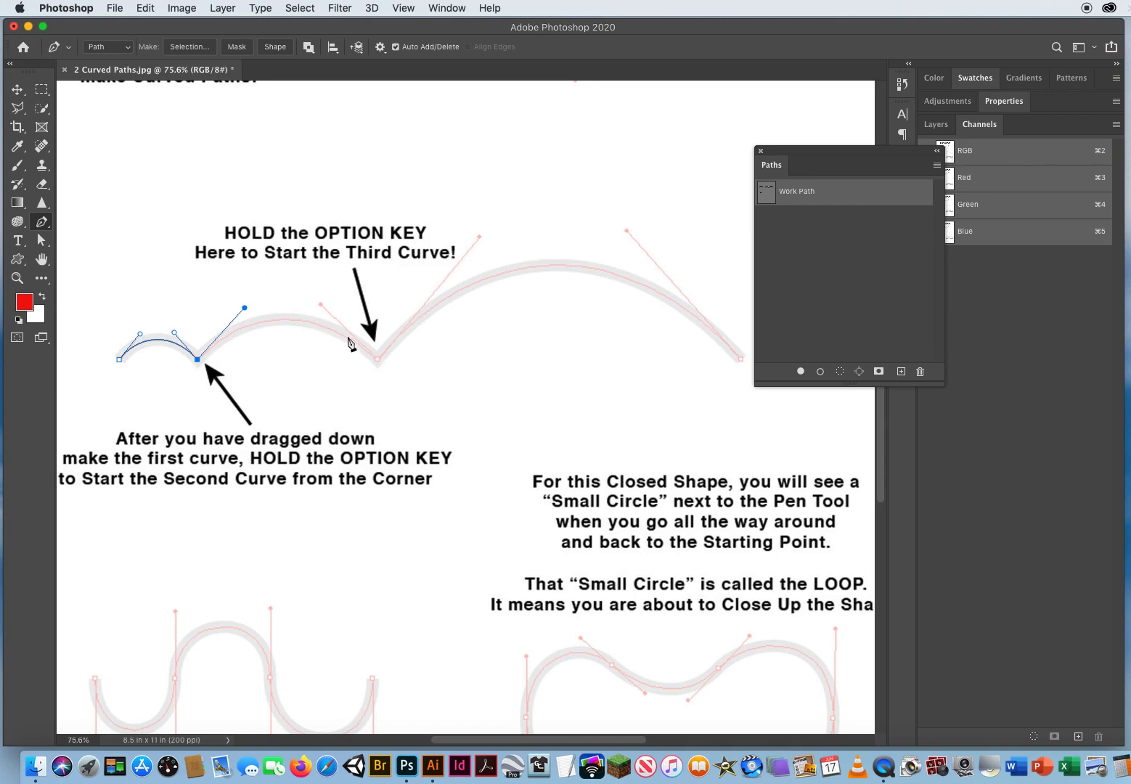
click(377, 358)
drag(381, 366, 436, 418)
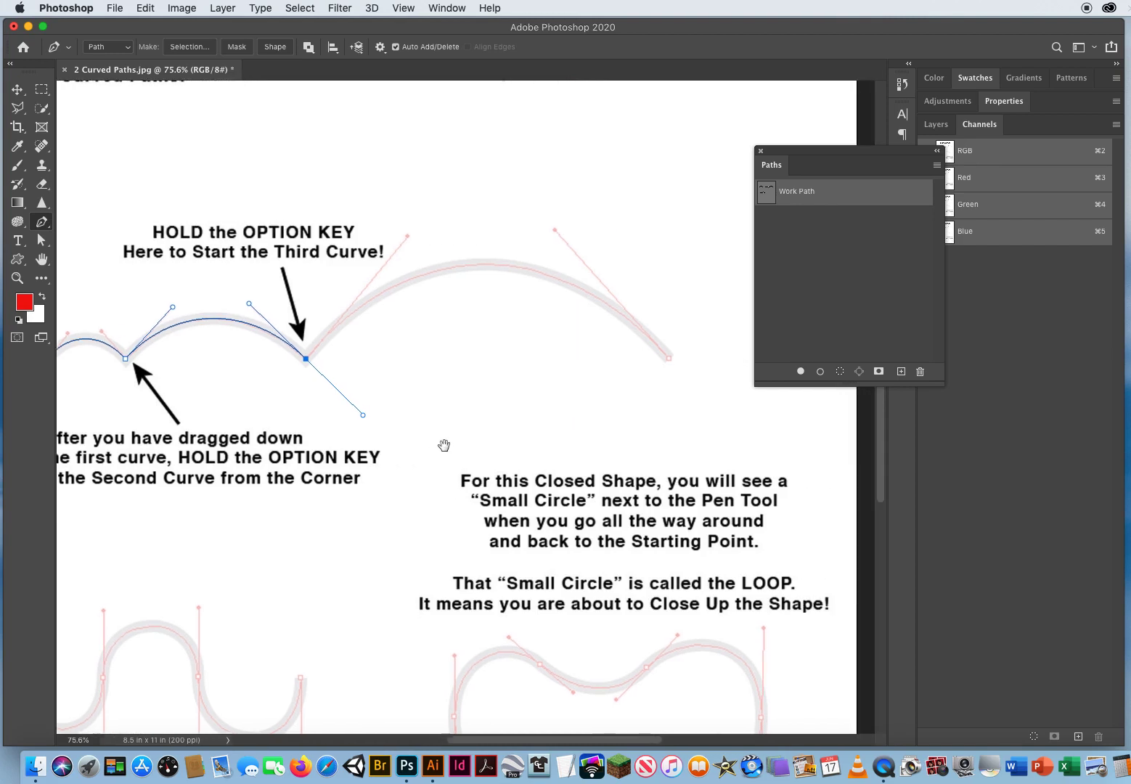
scroll(511, 446, right, 5)
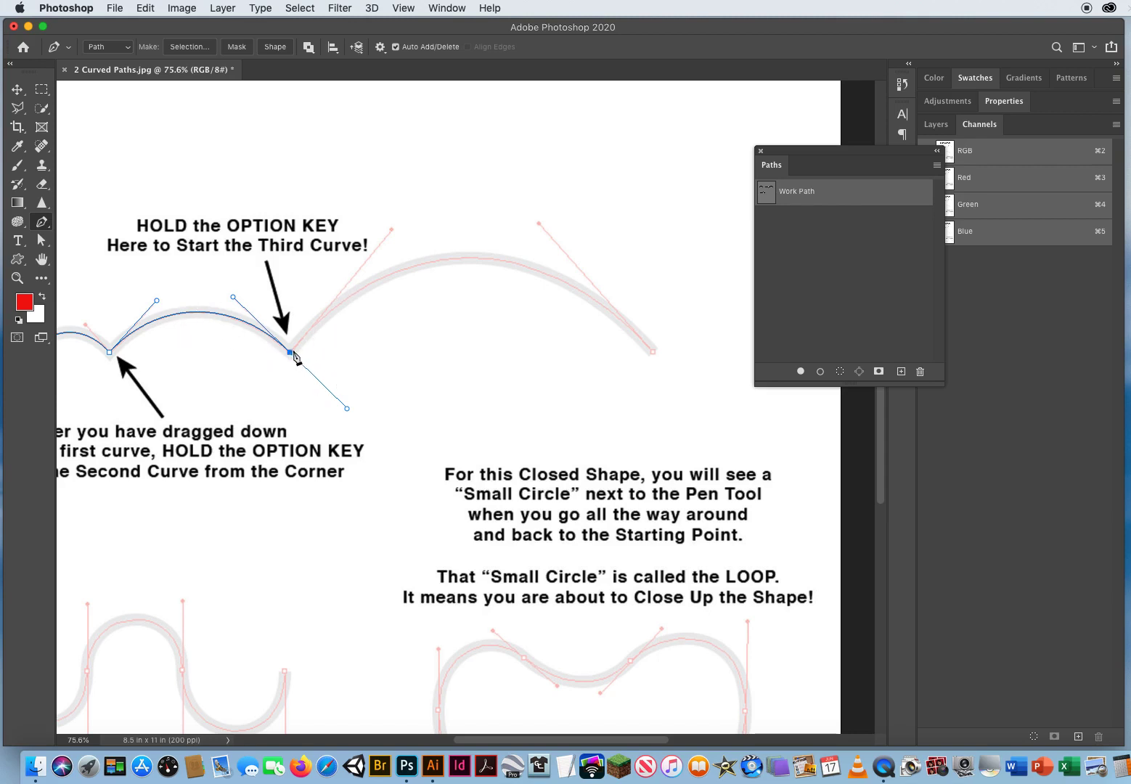
drag(291, 354, 360, 262)
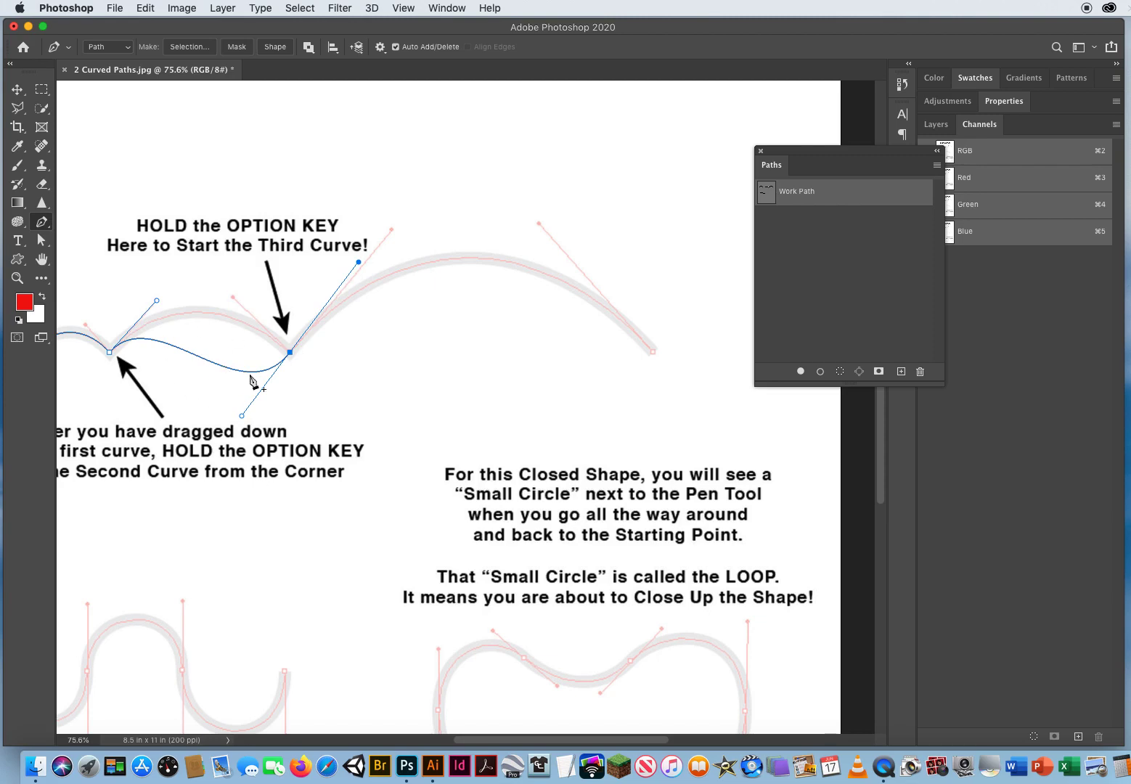
click(149, 9)
click(150, 26)
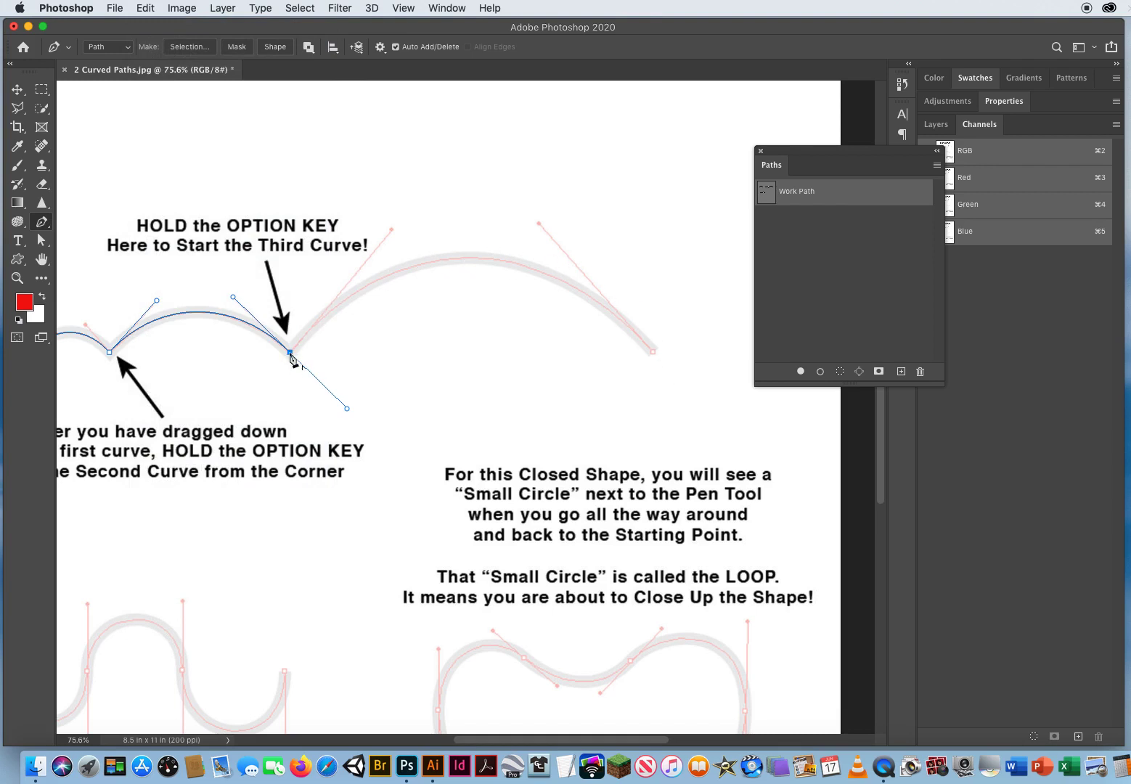
- Redirect the second corner's outgoing handle upward, trace the large third arch to its right end, and finish the open path
drag(291, 357, 392, 231)
drag(654, 353, 768, 481)
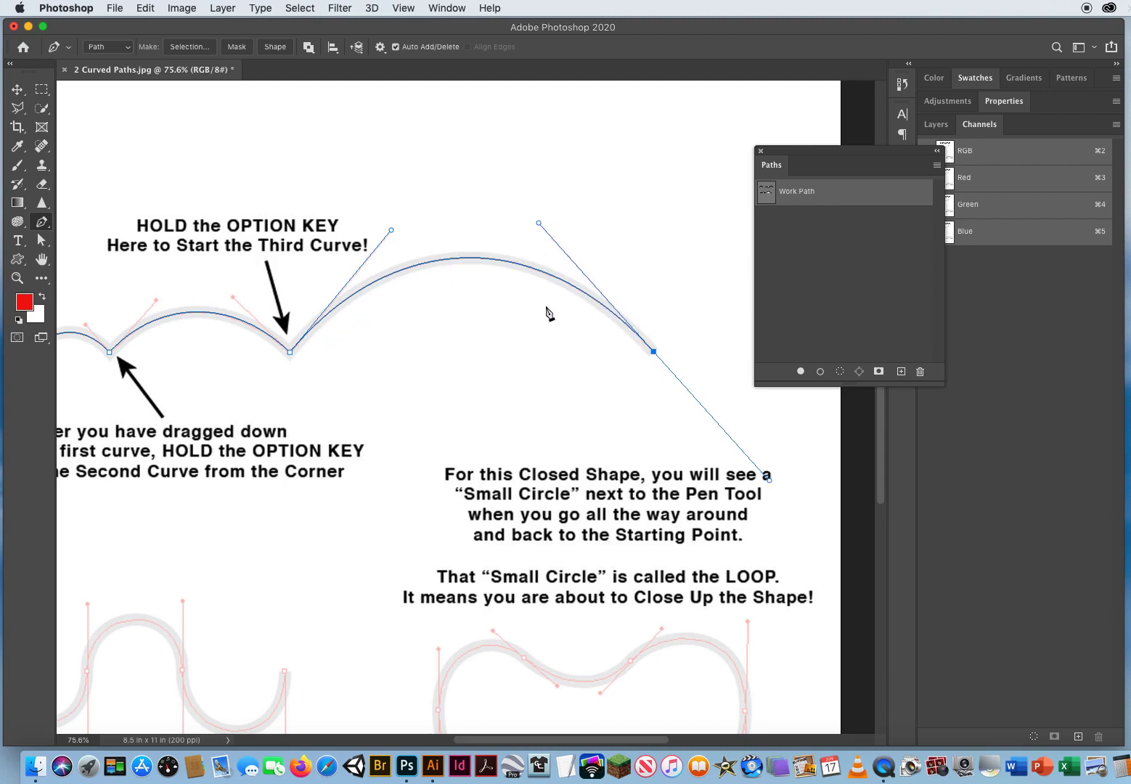
key(Escape)
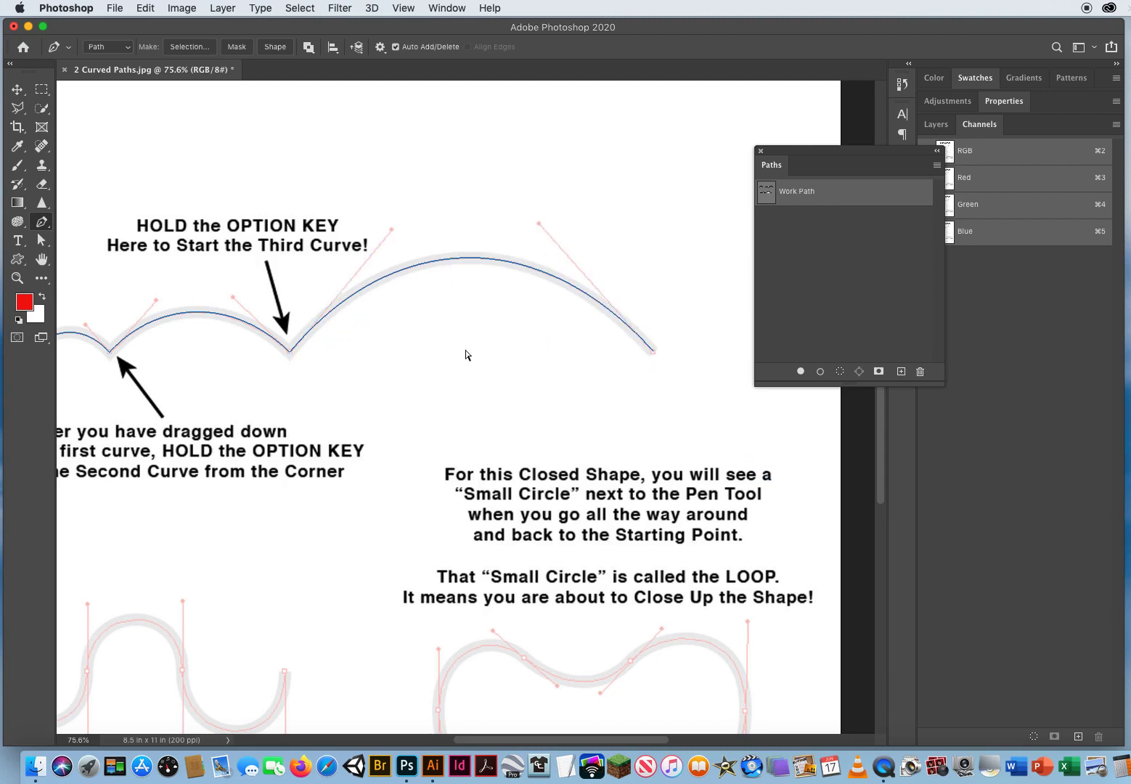
- Trace the lower-left pronounced wave as an open path of three curves with vertical handles, then end the path
drag(305, 508, 417, 202)
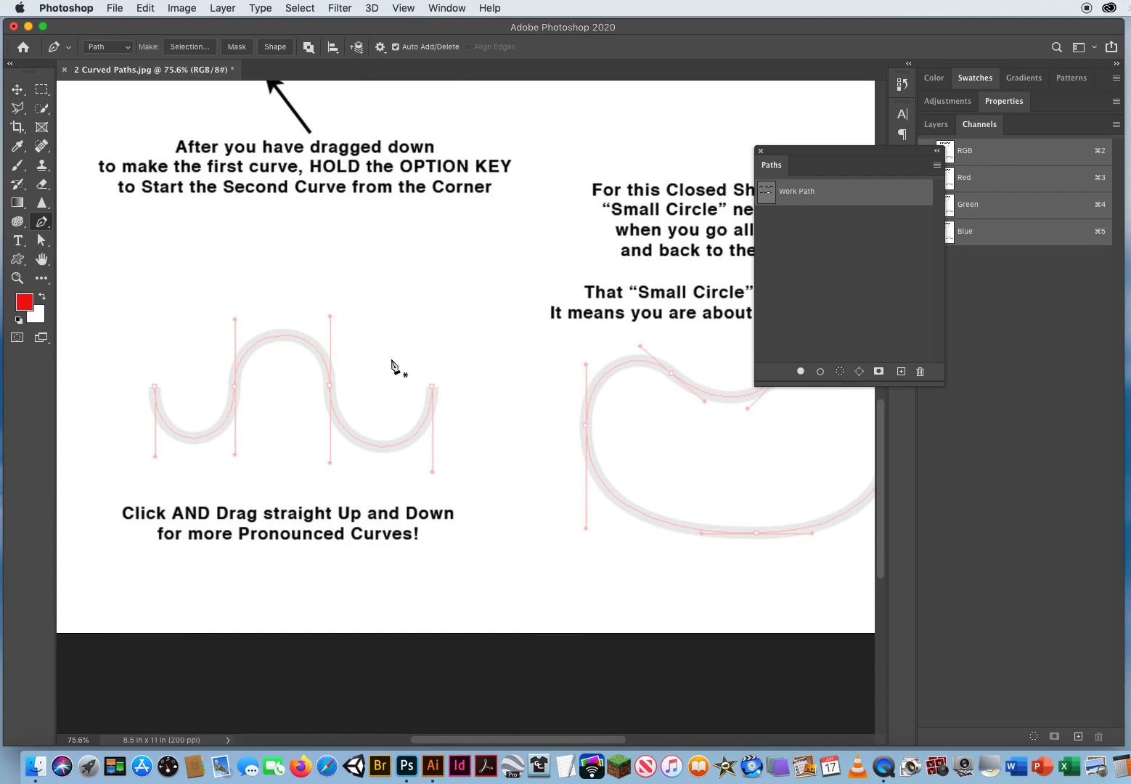
drag(396, 369, 260, 456)
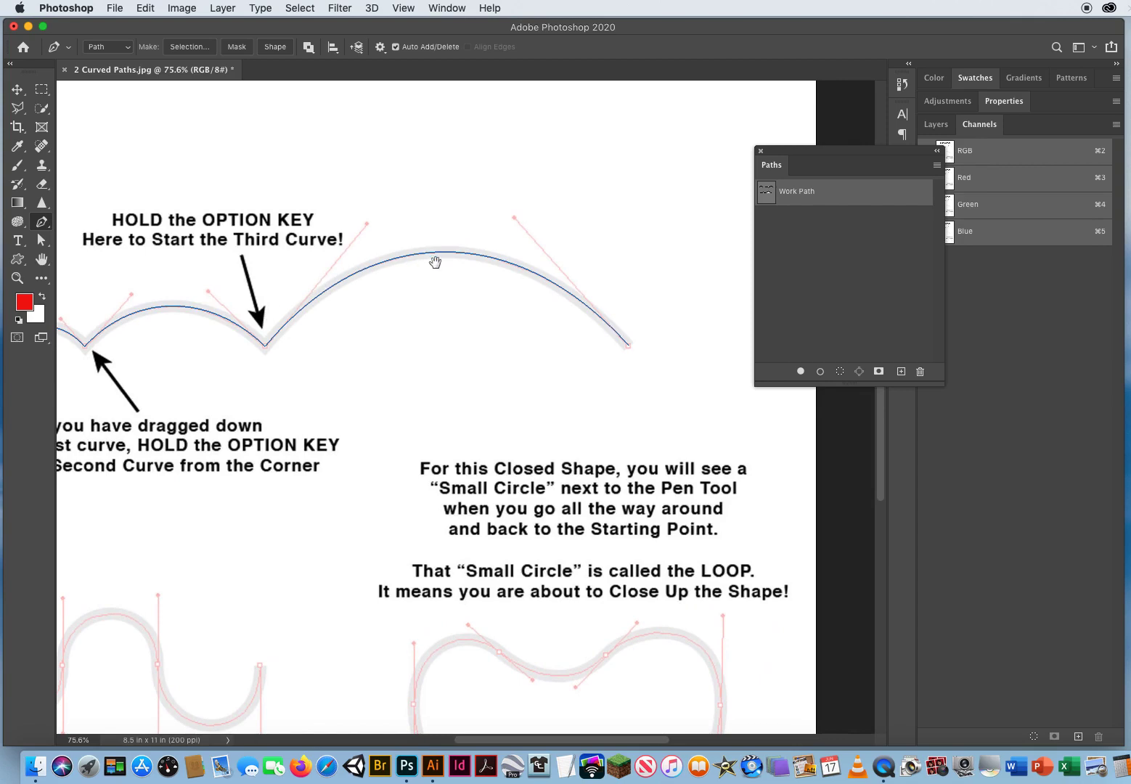
drag(234, 573, 355, 407)
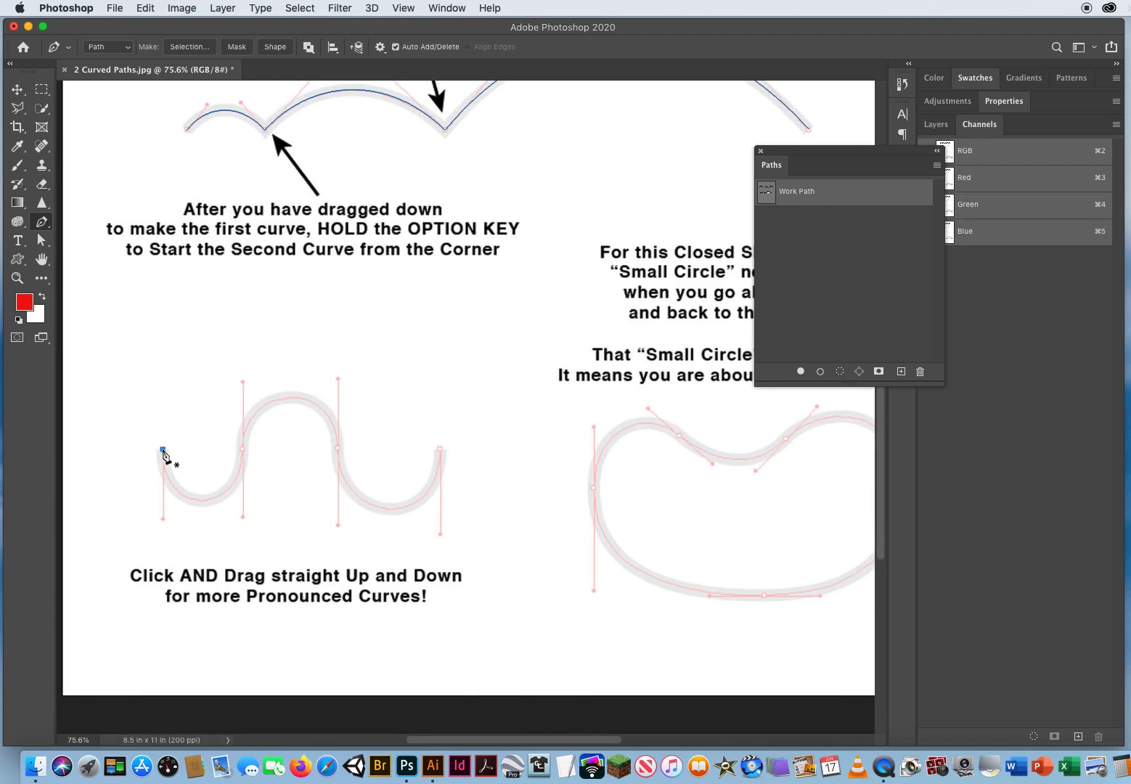
drag(163, 455, 164, 519)
drag(243, 450, 245, 386)
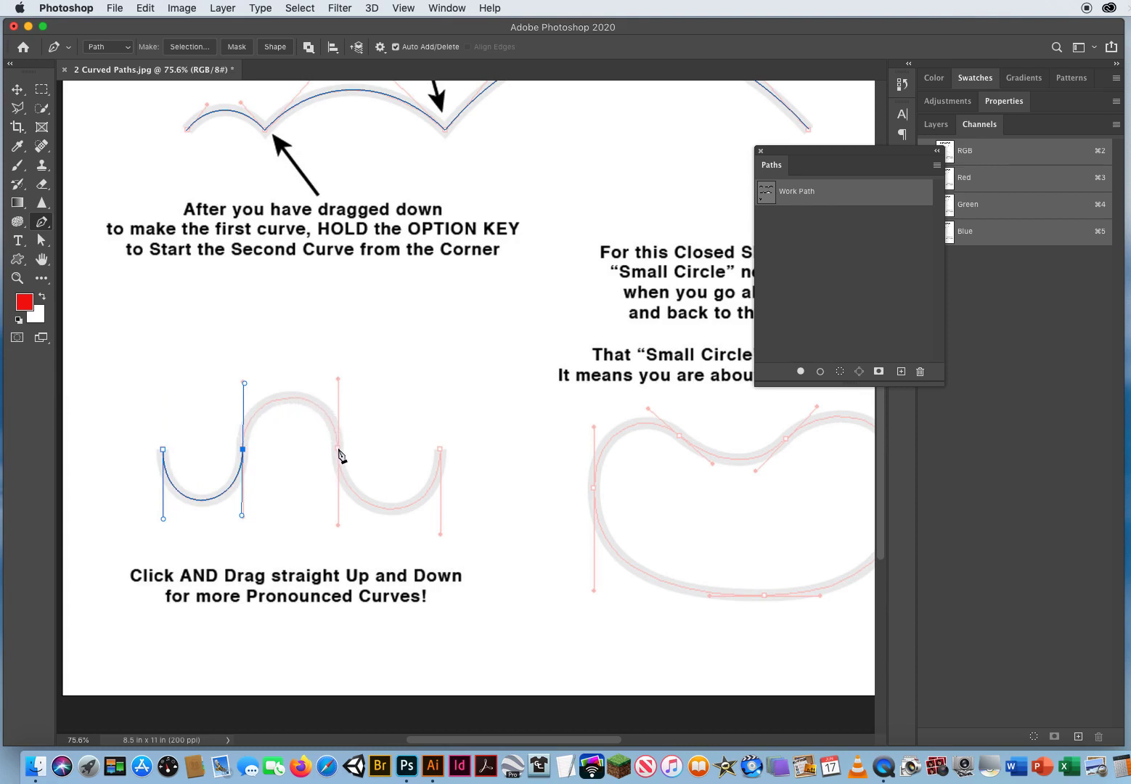
drag(338, 449, 339, 519)
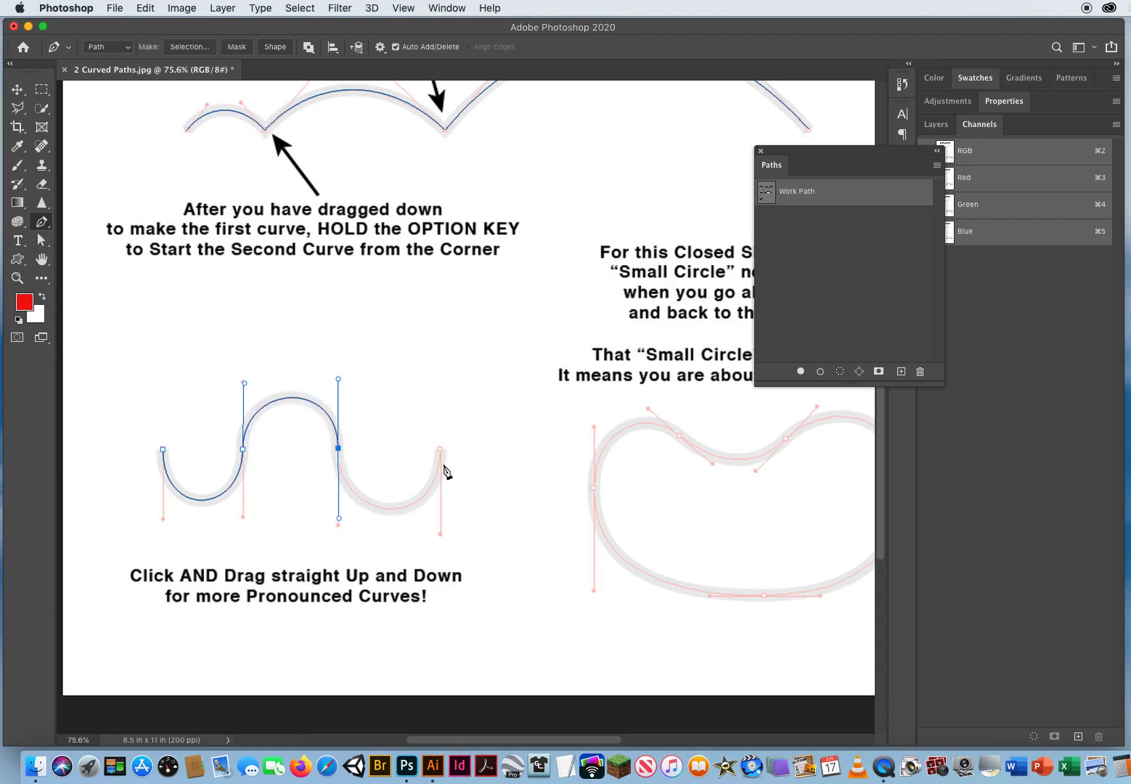
drag(440, 449, 442, 361)
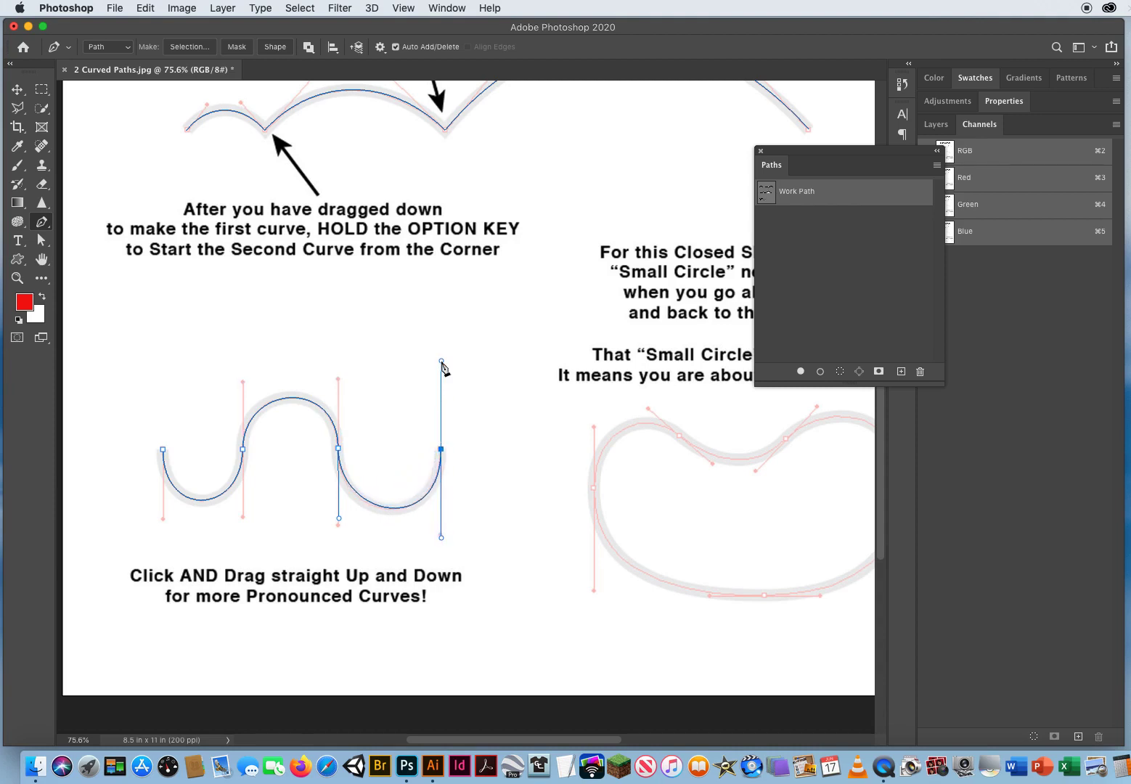
key(Escape)
- Trace the bean-shaped template with five smooth anchor points and close the path at its starting point
drag(568, 512, 147, 438)
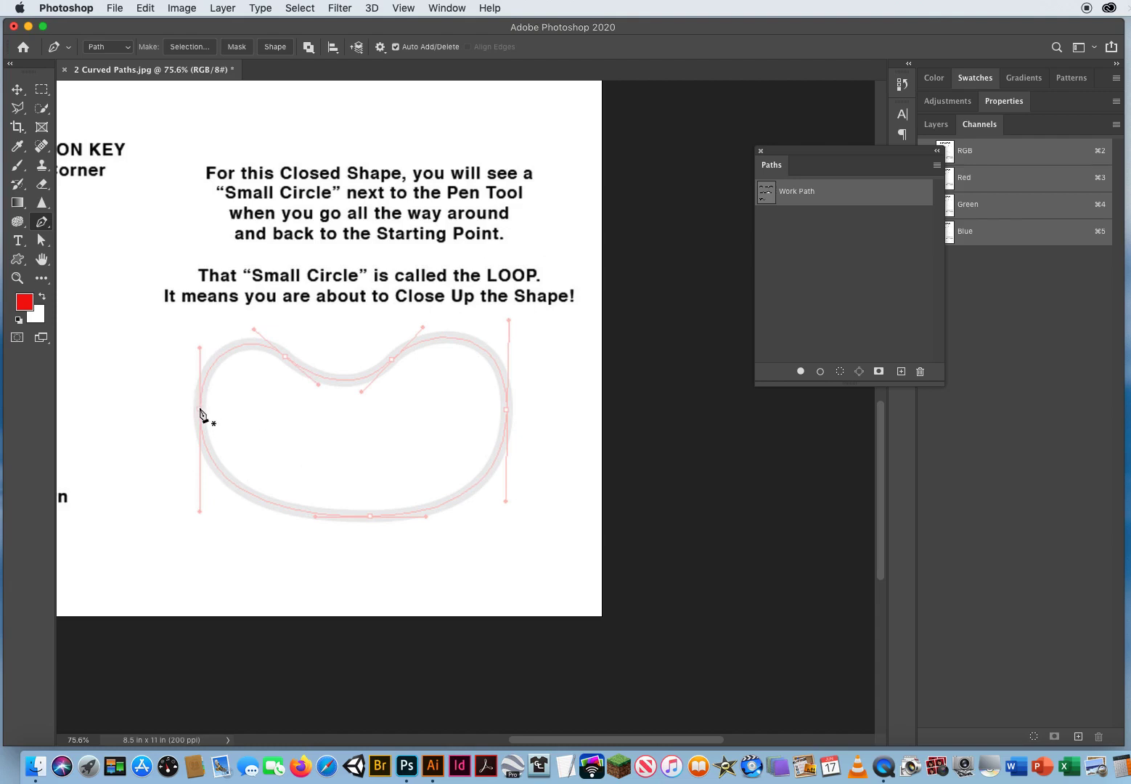
drag(200, 409, 201, 352)
drag(286, 357, 317, 387)
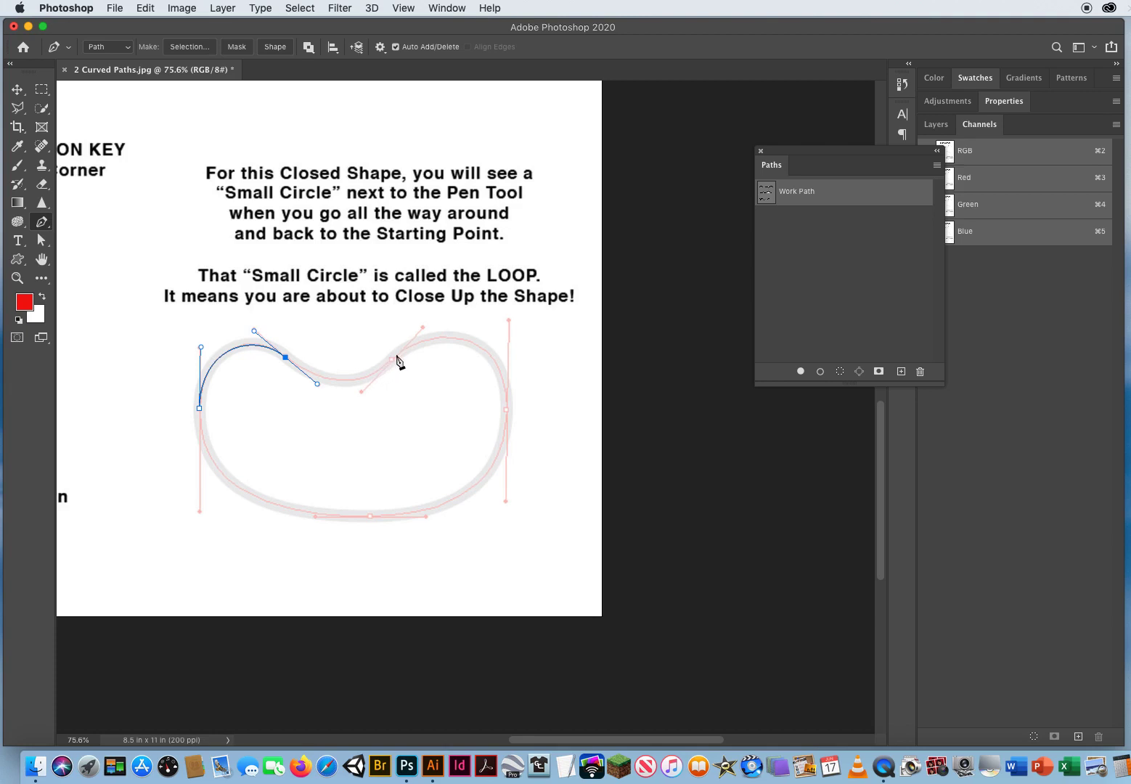
drag(393, 361, 425, 328)
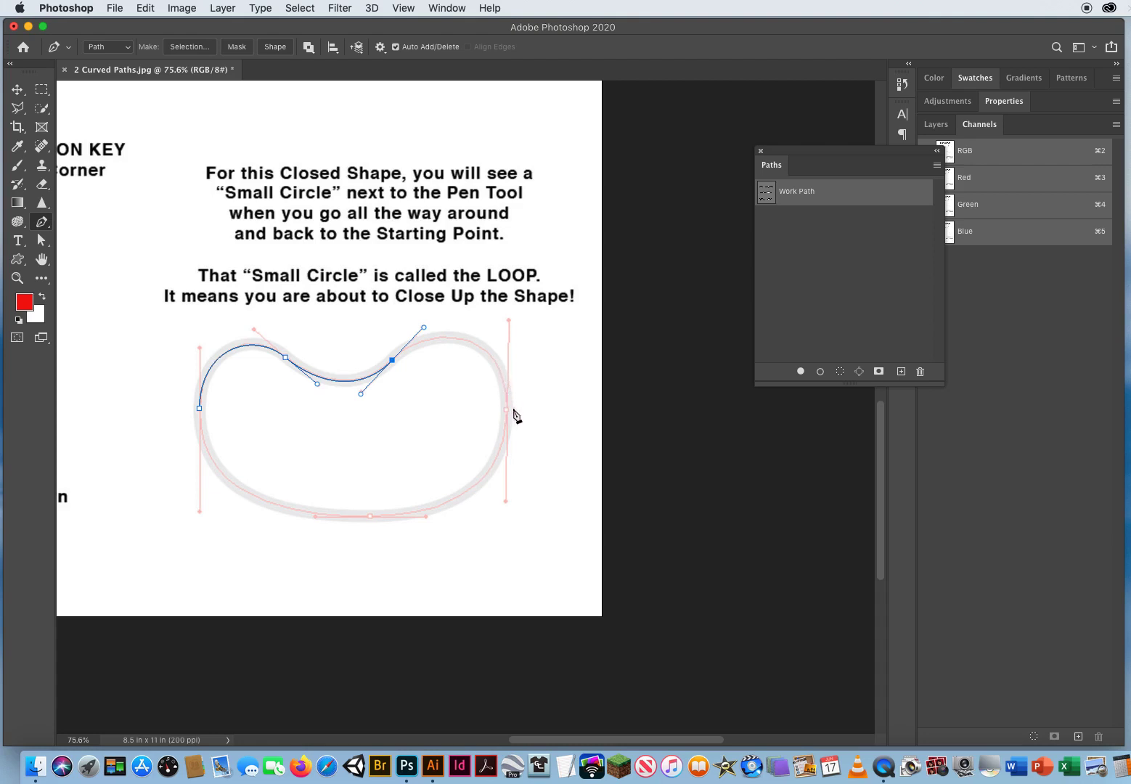
drag(508, 412, 507, 505)
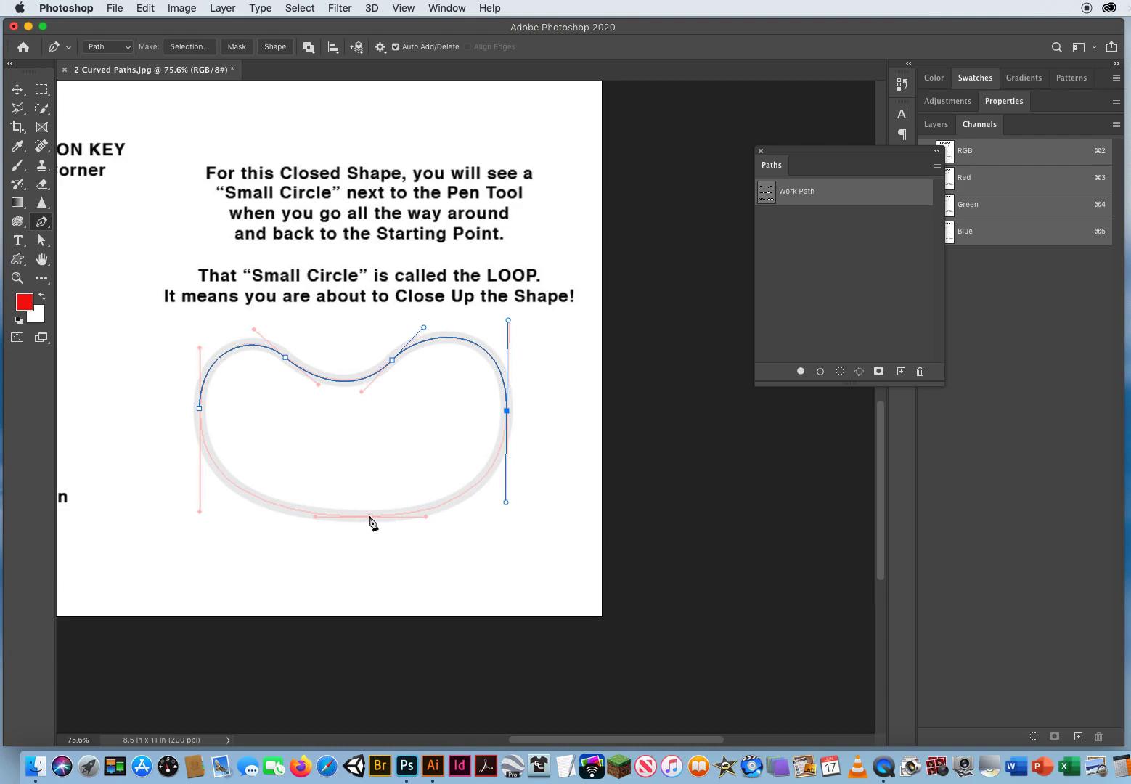
drag(370, 516, 313, 517)
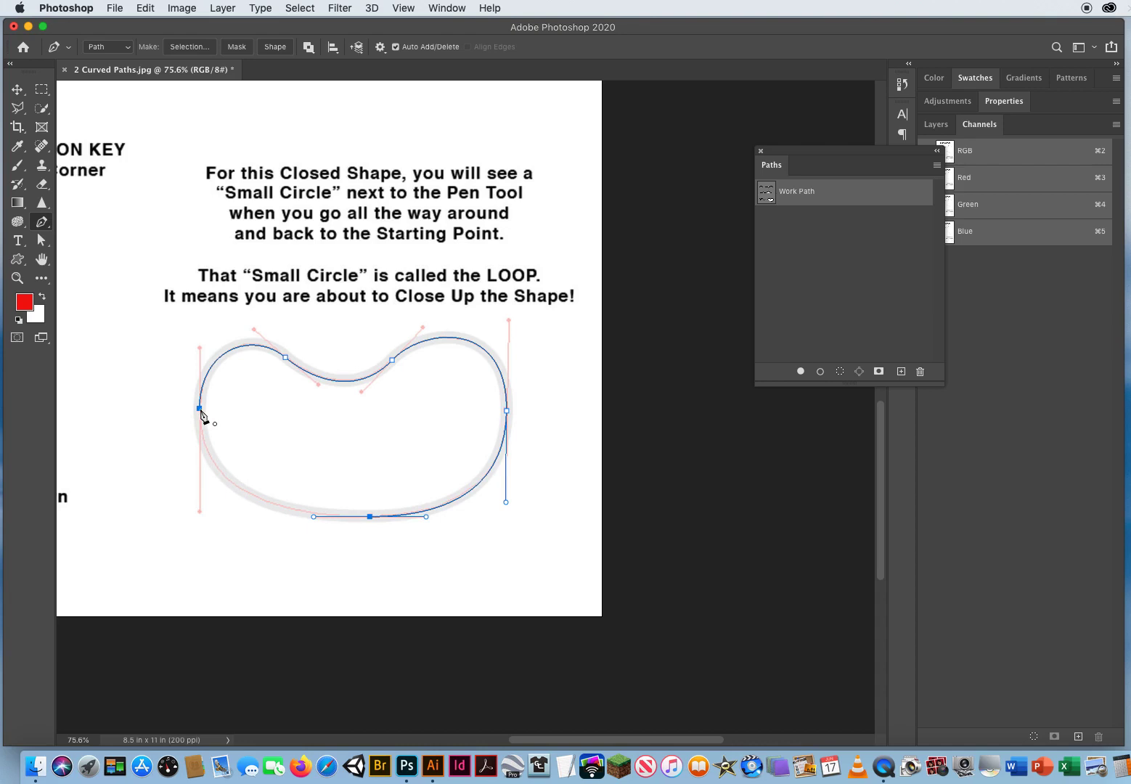
drag(200, 410, 203, 314)
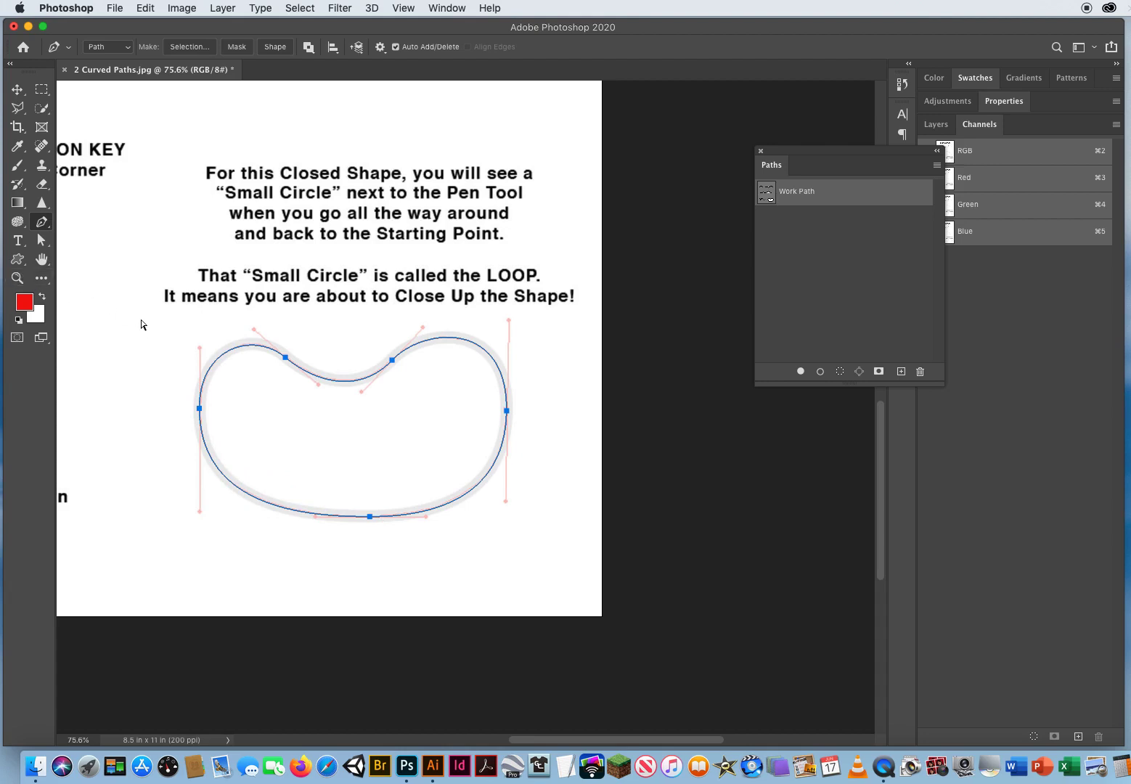
- Save the work path under the name "Curved Paths" and deselect it
key(super+0)
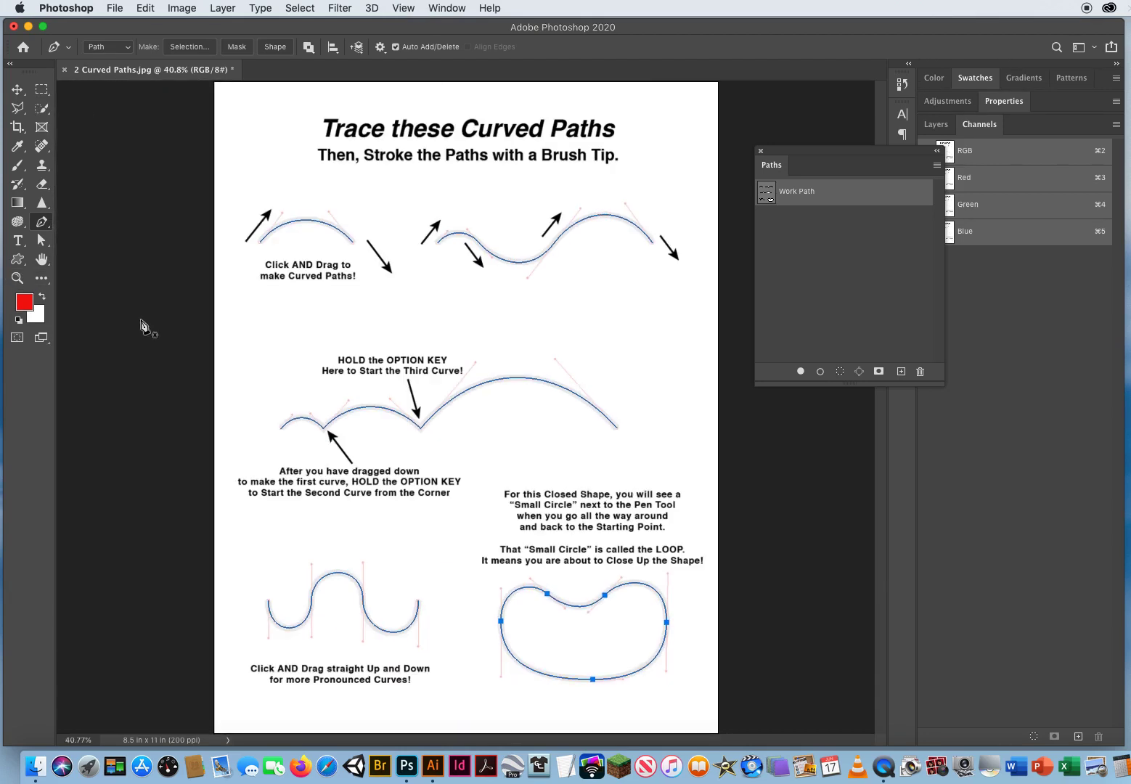
drag(791, 154, 759, 151)
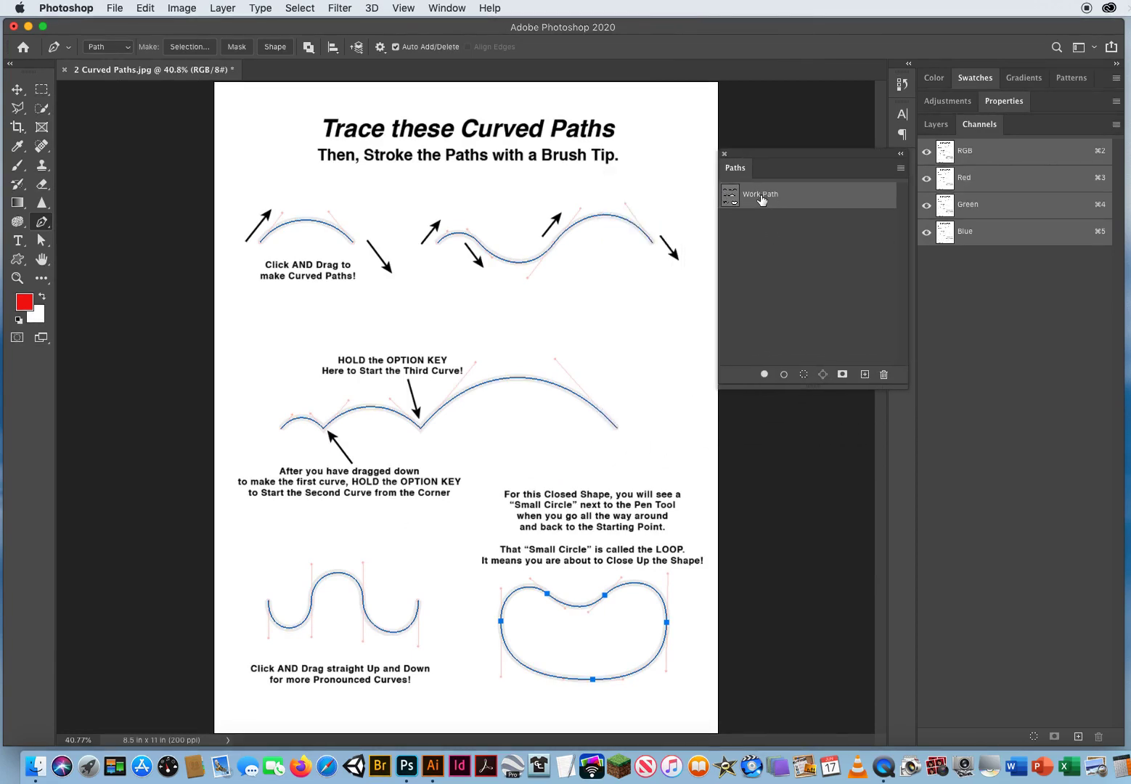
double_click(760, 196)
text(Curved Paths)
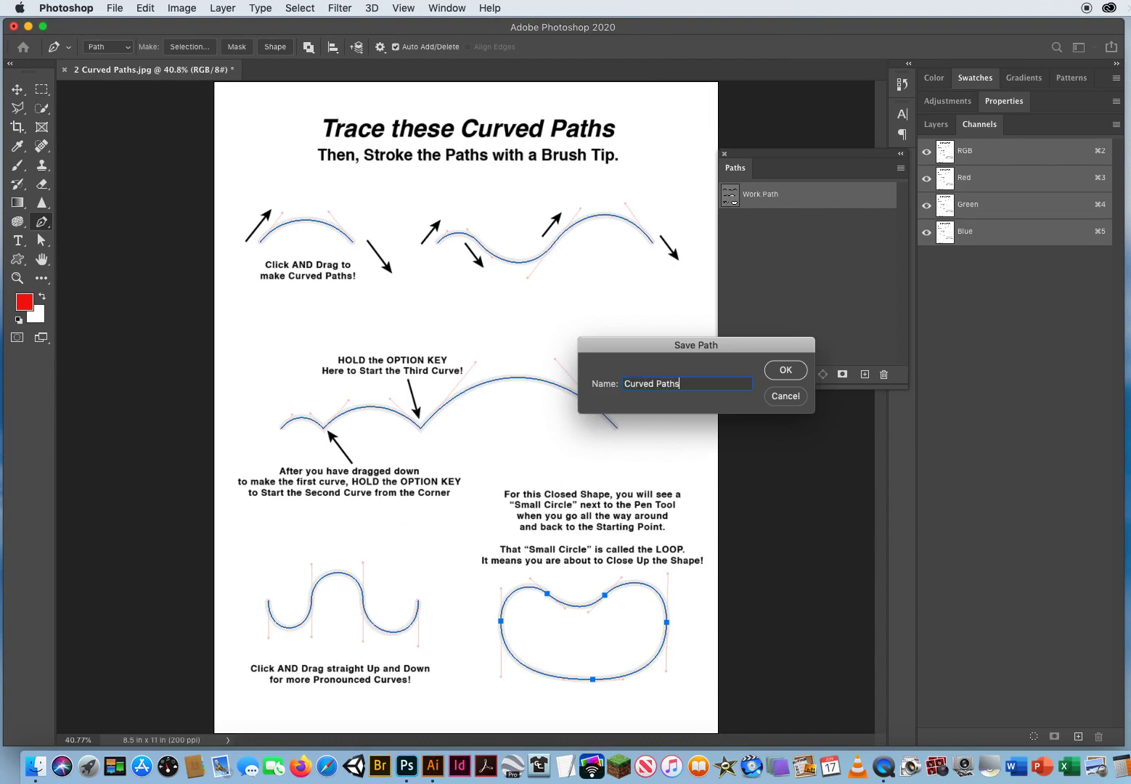
key(Return)
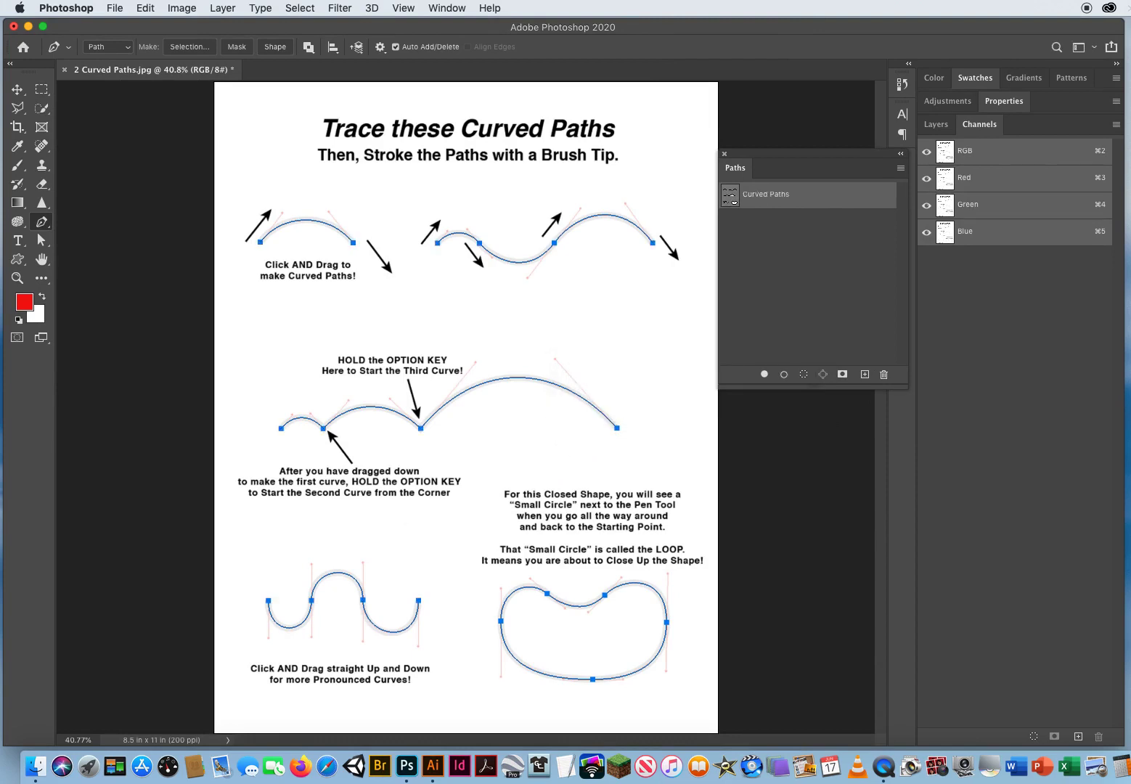
drag(758, 164, 772, 155)
click(779, 259)
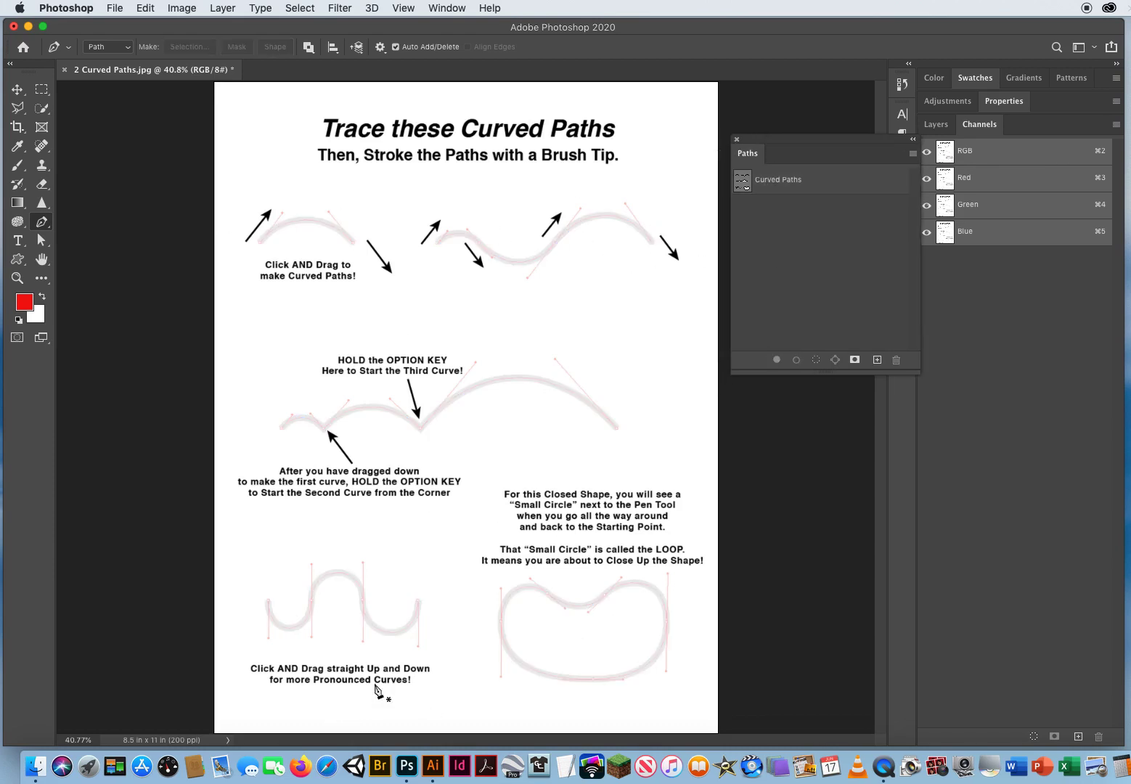
- Activate the saved "Curved Paths" path and switch to the Brush tool
click(769, 187)
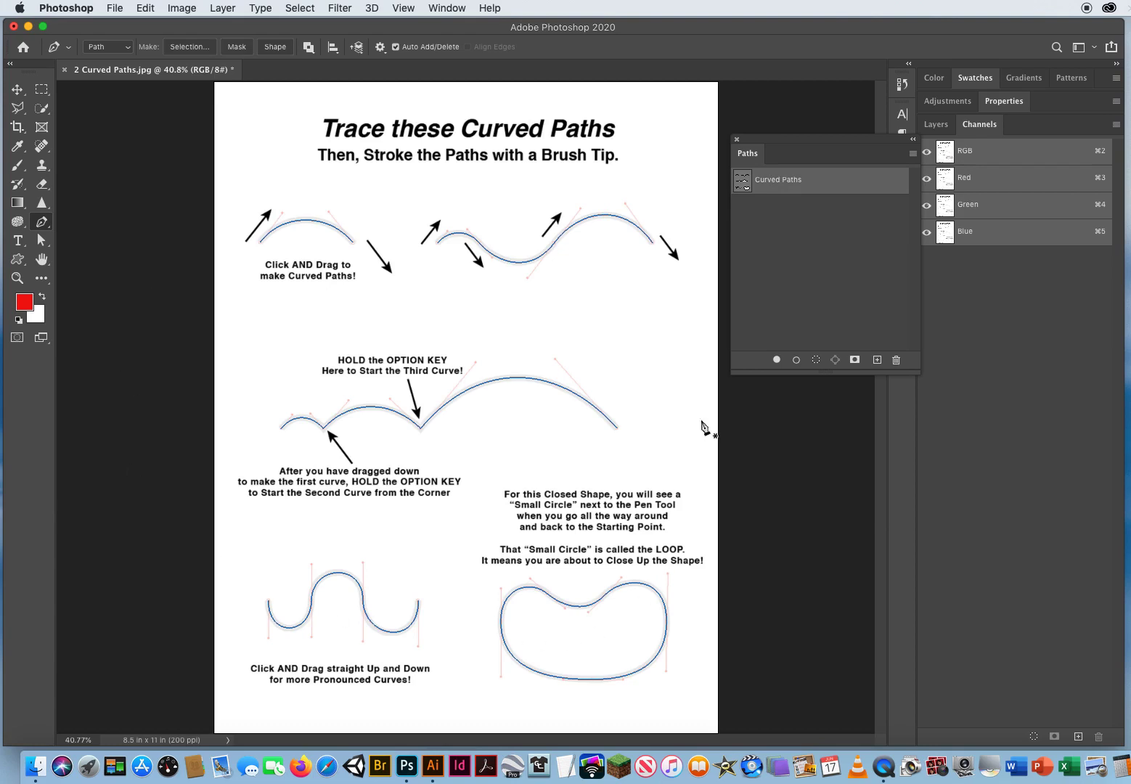
click(17, 165)
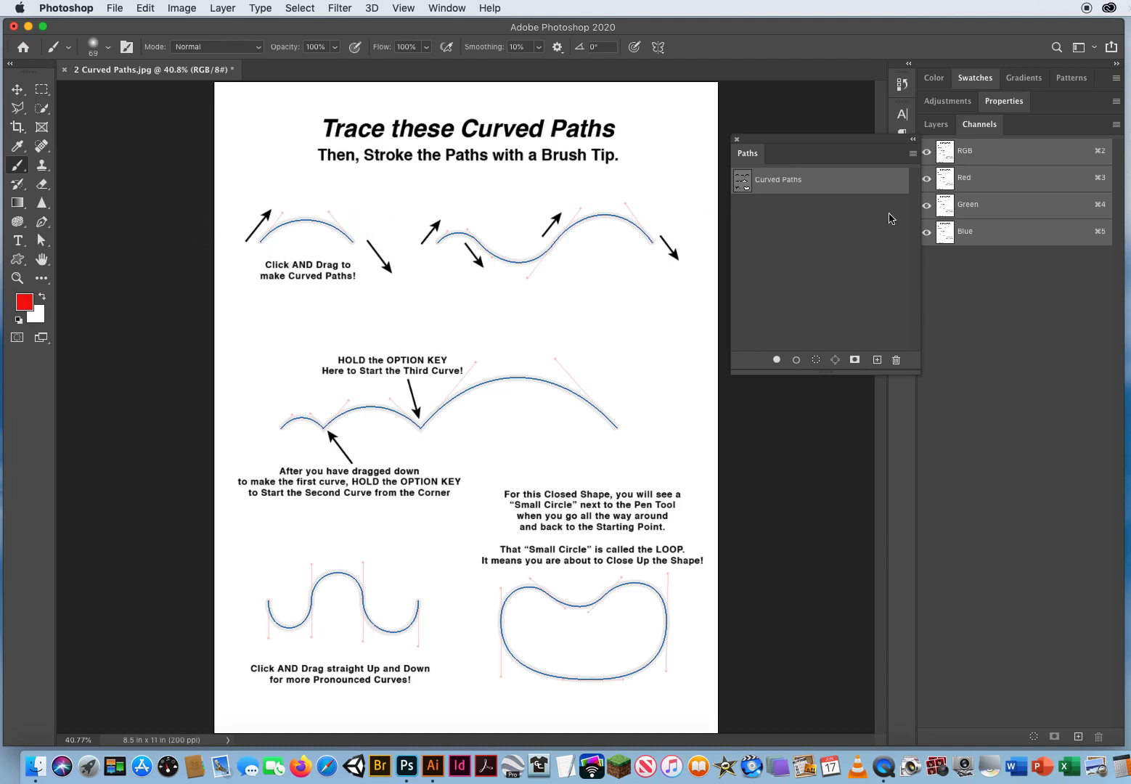
drag(863, 141, 795, 123)
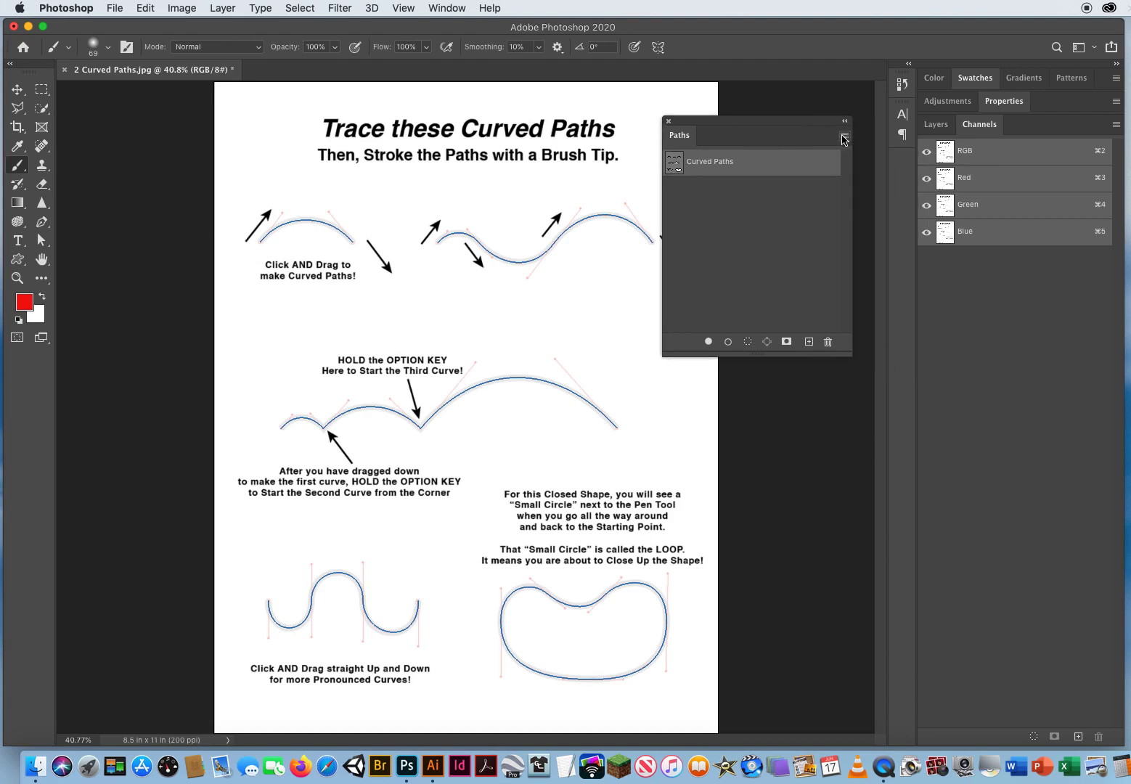
- Stroke the "Curved Paths" path with the Brush and Simulate Pressure enabled, and deselect the path
click(844, 137)
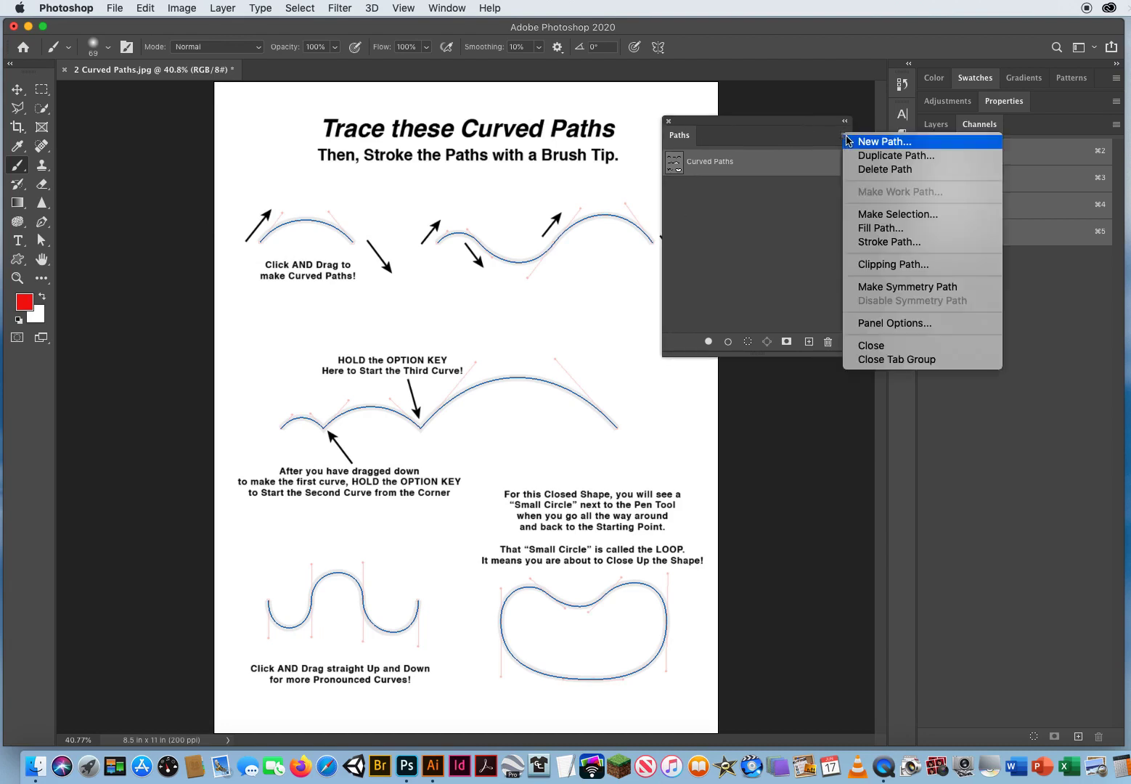
click(876, 246)
drag(754, 239, 656, 188)
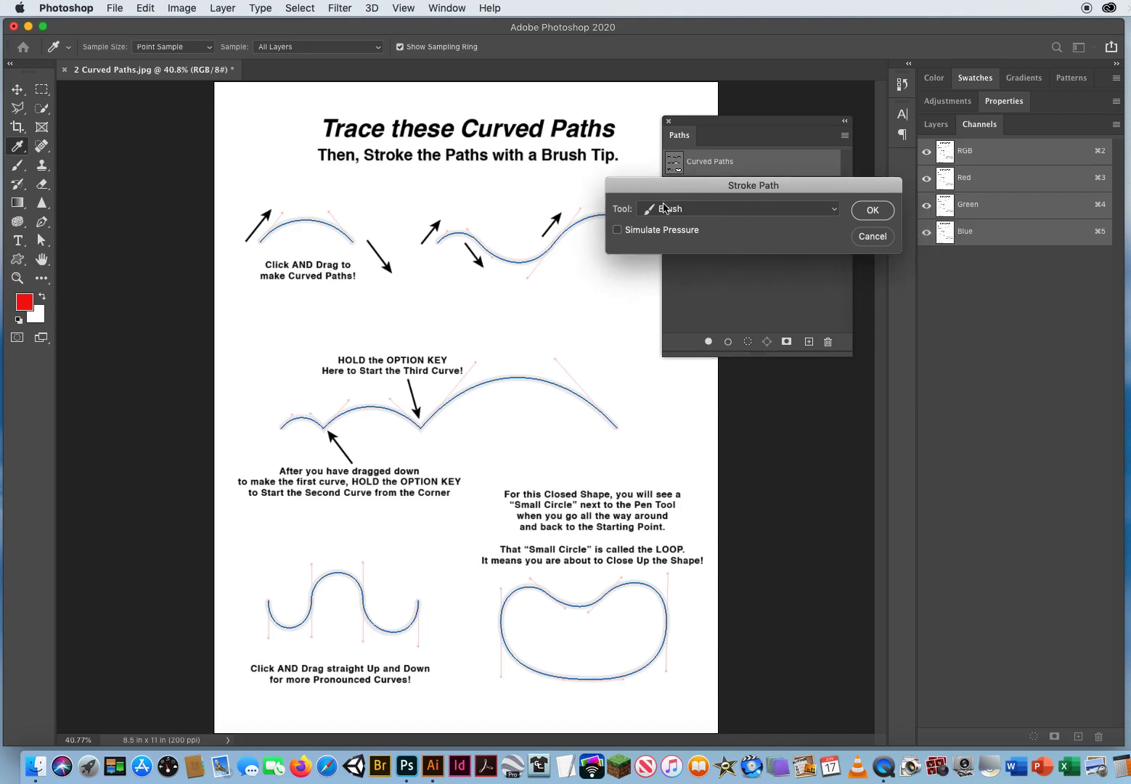
click(665, 210)
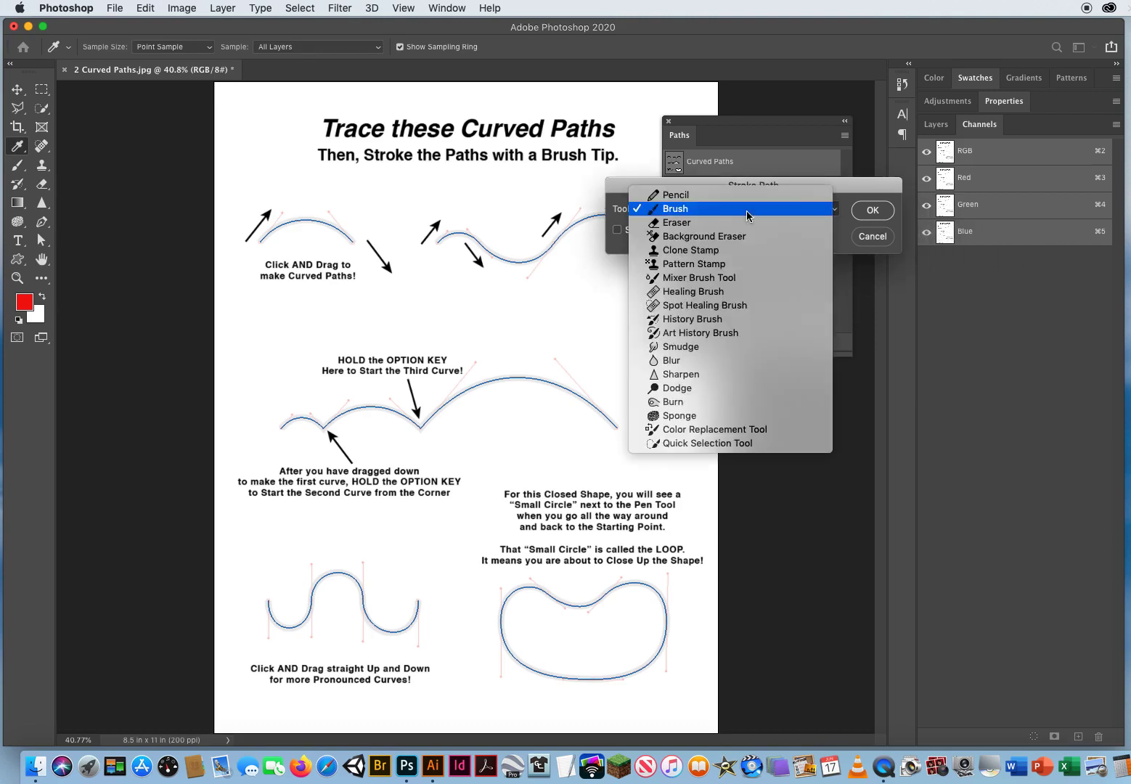
click(692, 213)
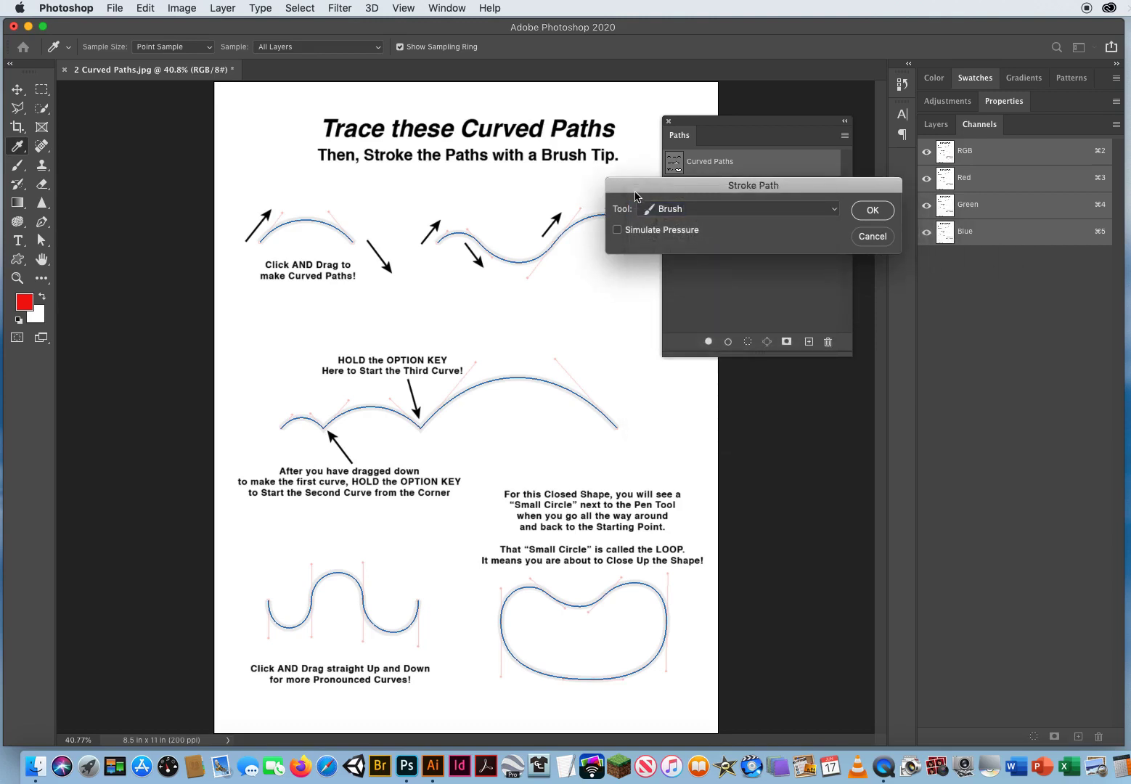
drag(635, 196, 570, 167)
click(551, 204)
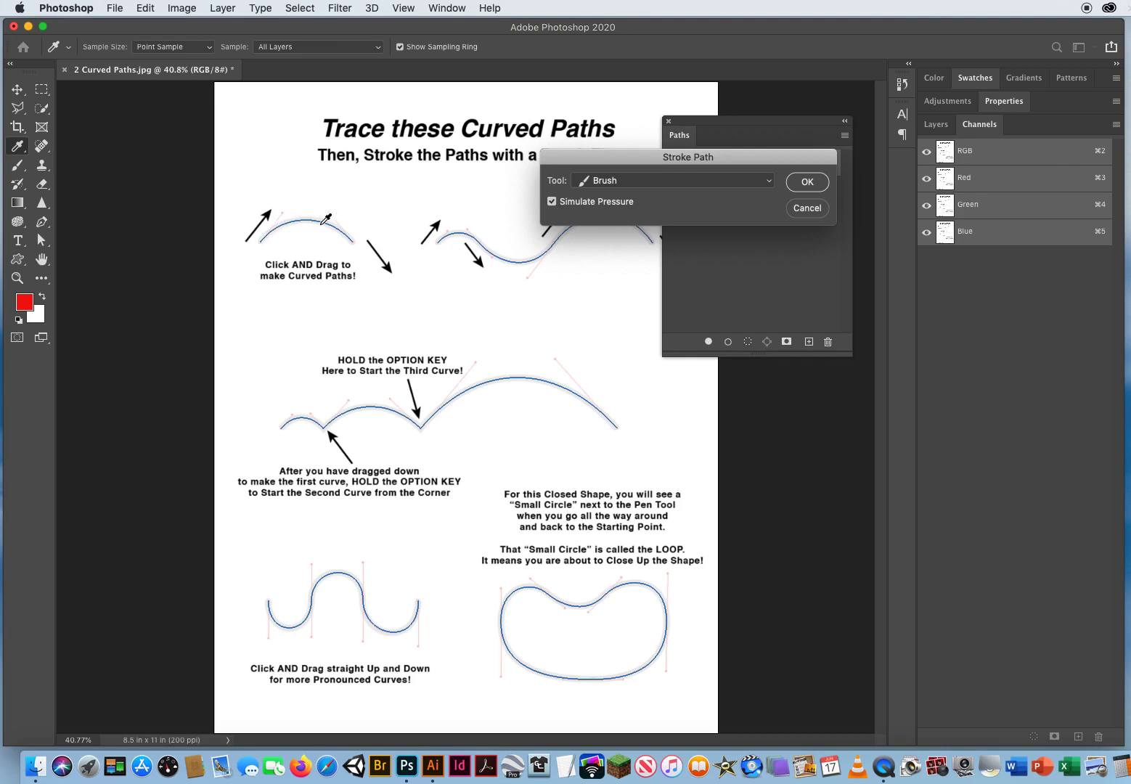
click(806, 183)
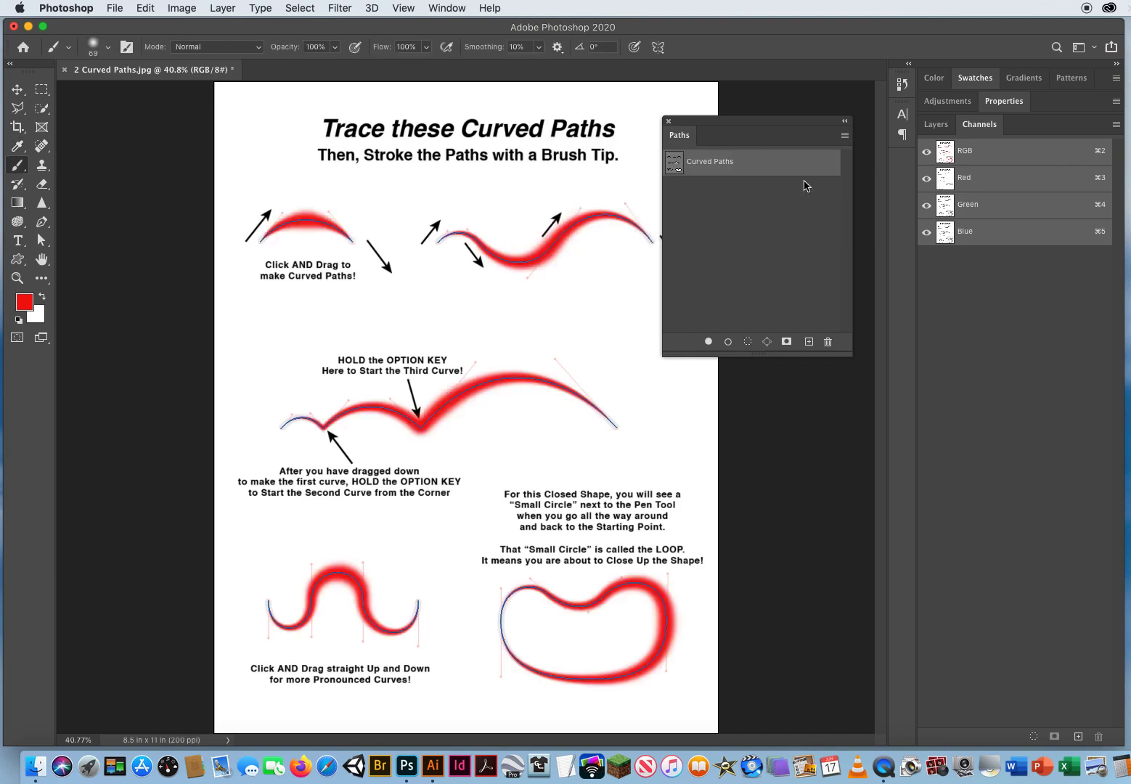
click(733, 221)
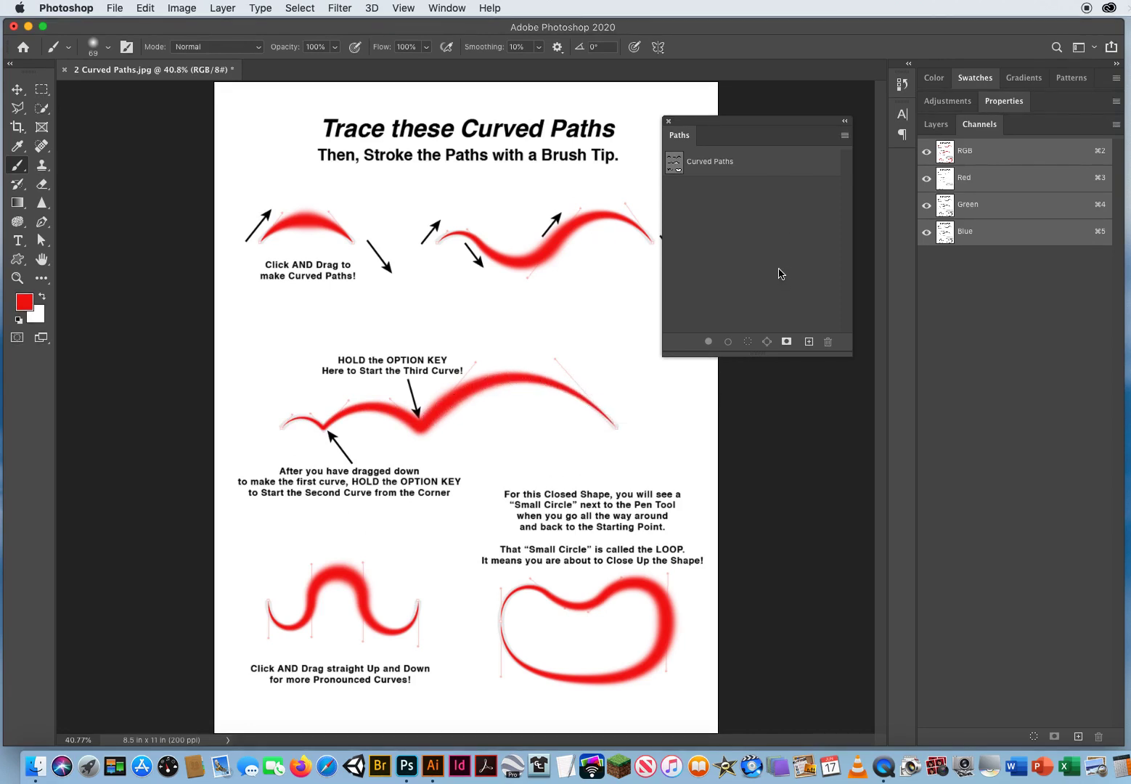
drag(694, 123, 783, 134)
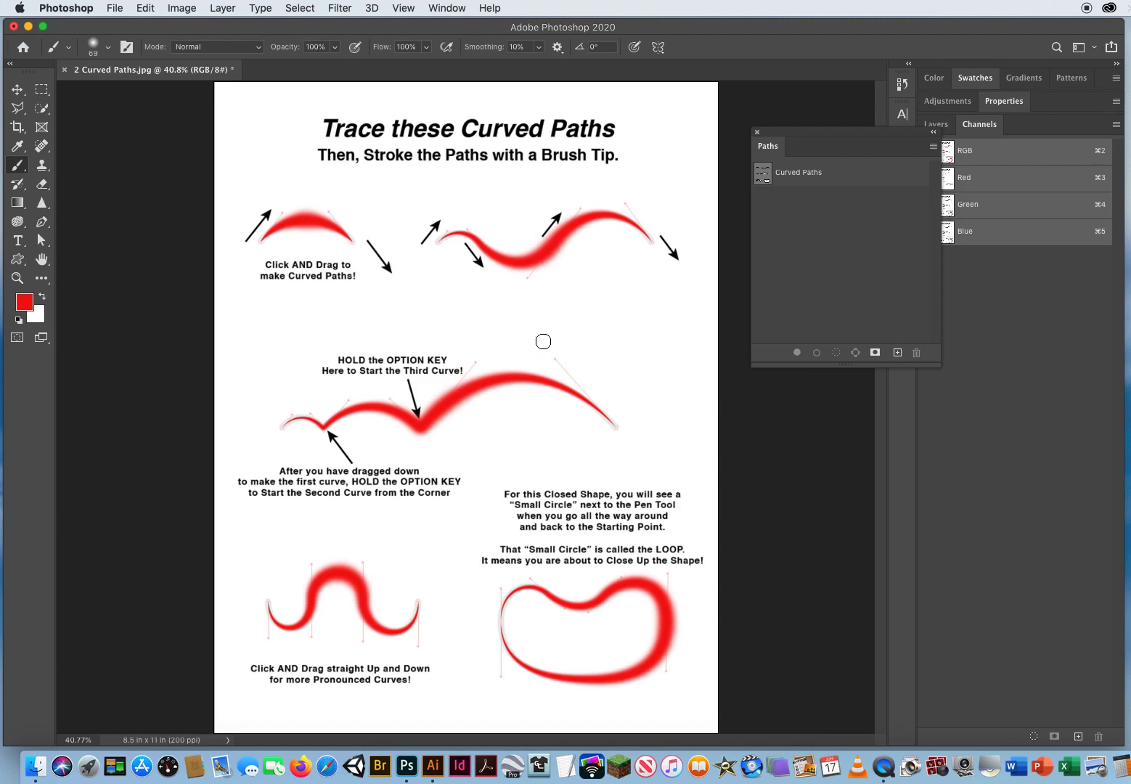
drag(792, 133, 681, 133)
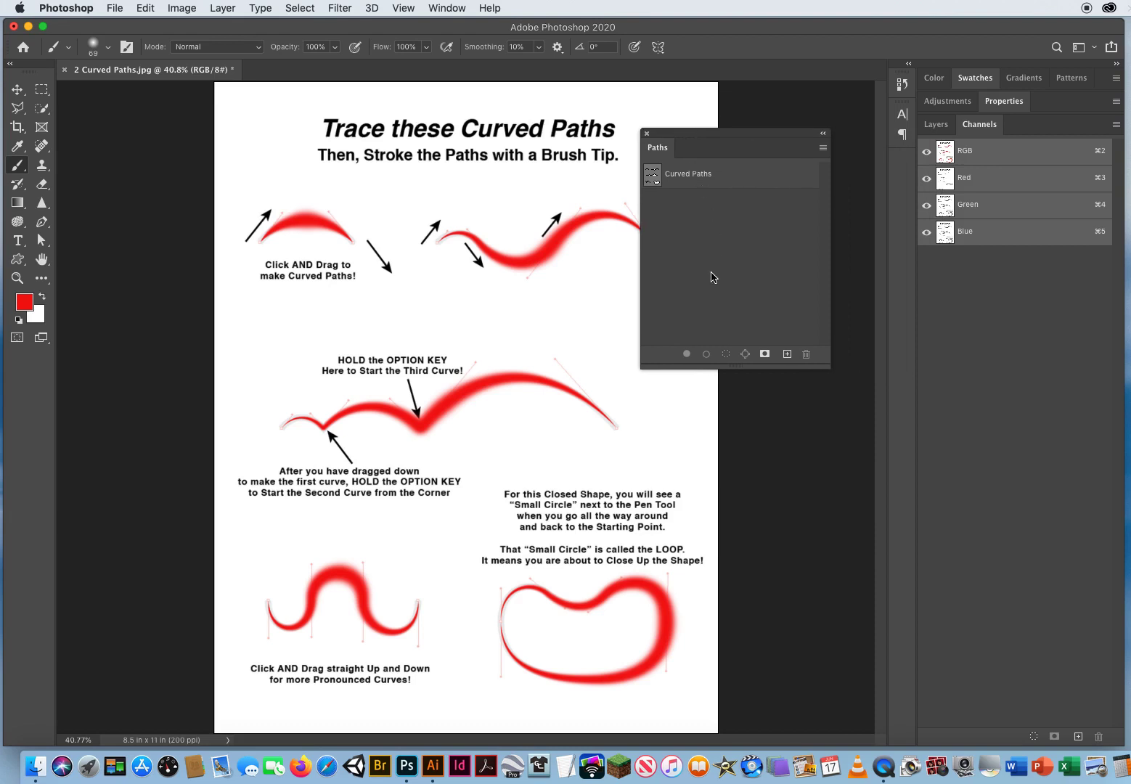